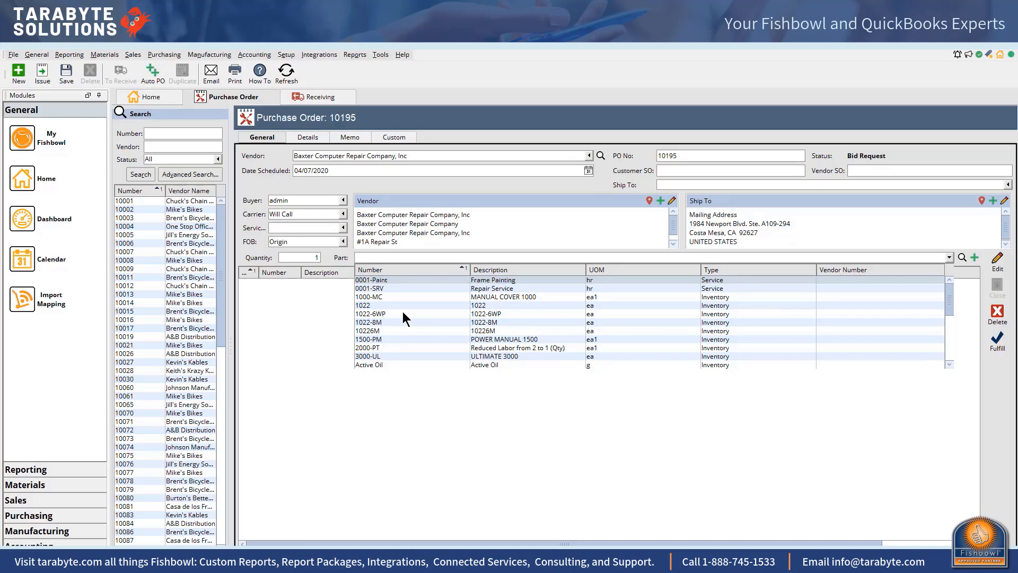
Add the parts 1500-PM, 3000-UL and 1022-6WP as line items on the purchase order
left_click(374, 339)
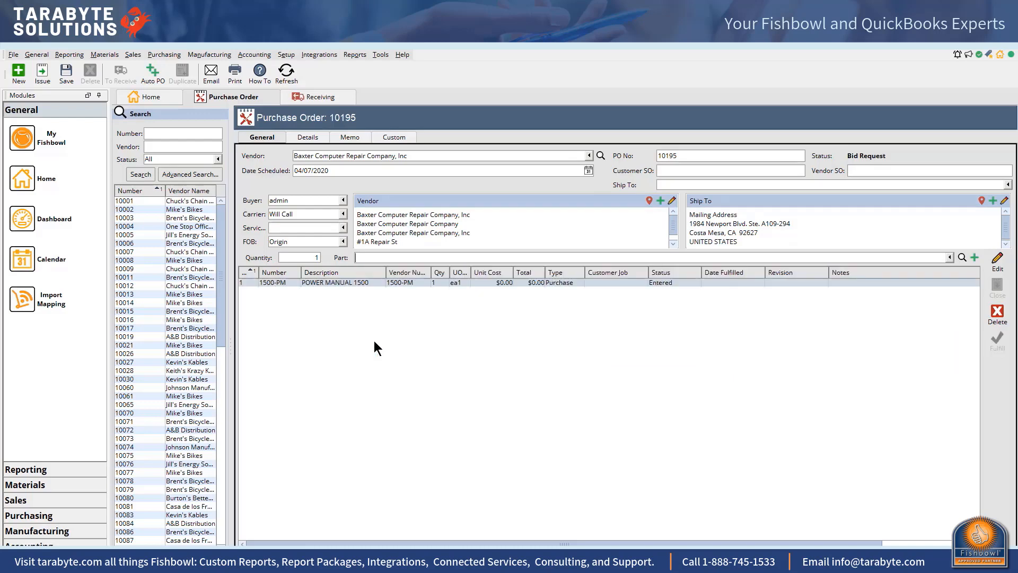
left_click(395, 258)
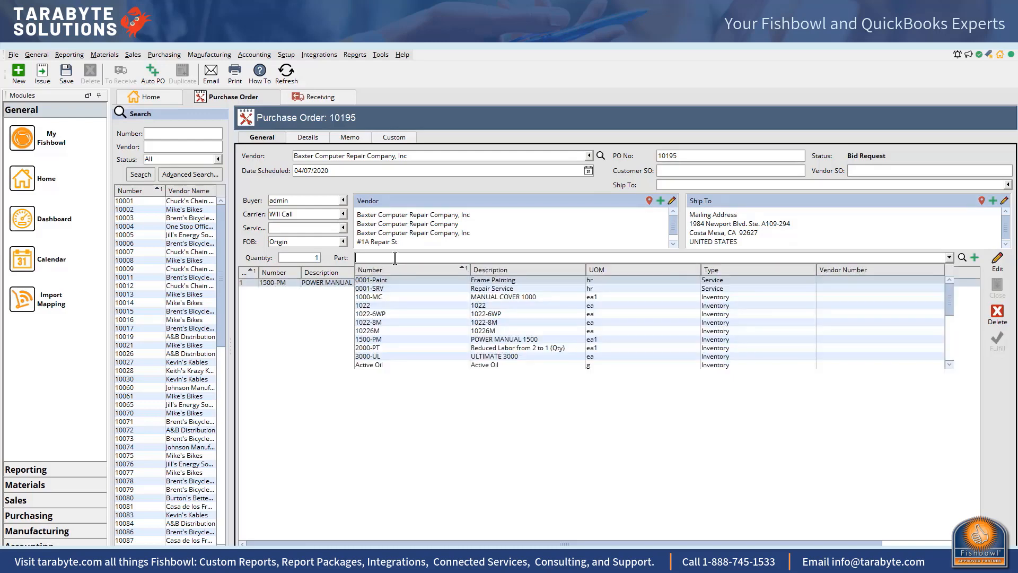
left_click(367, 356)
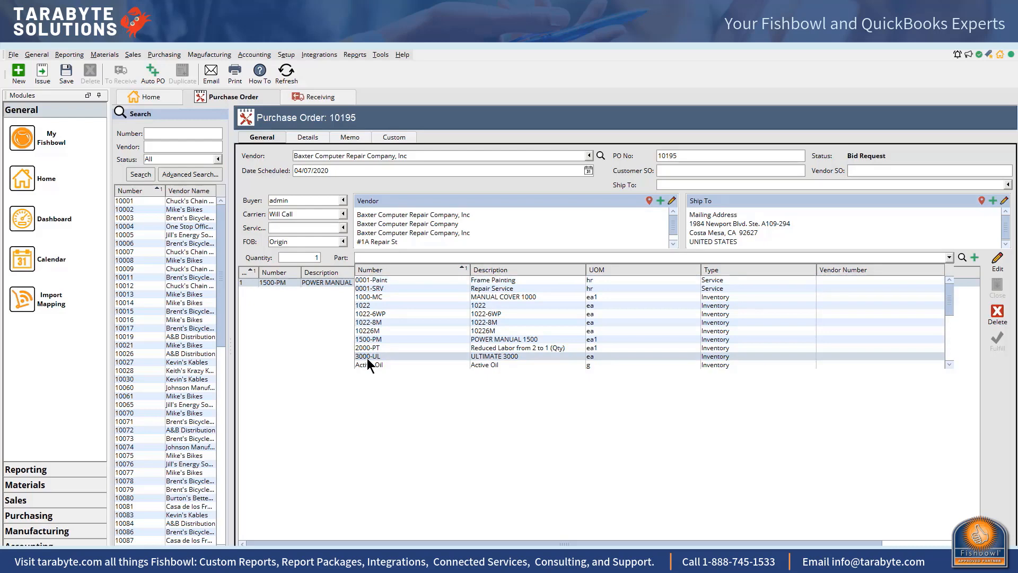
left_click(393, 258)
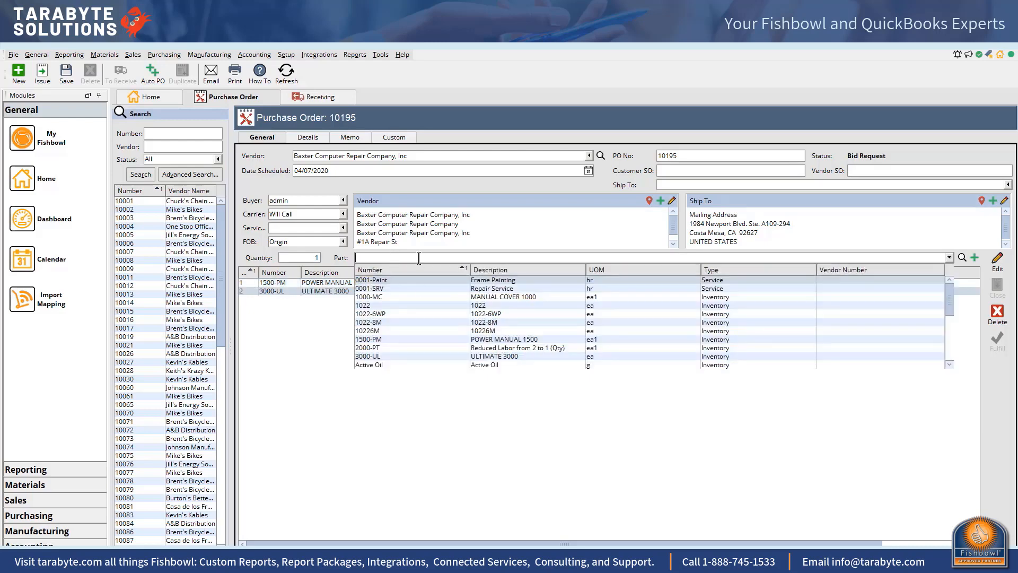
left_click(364, 313)
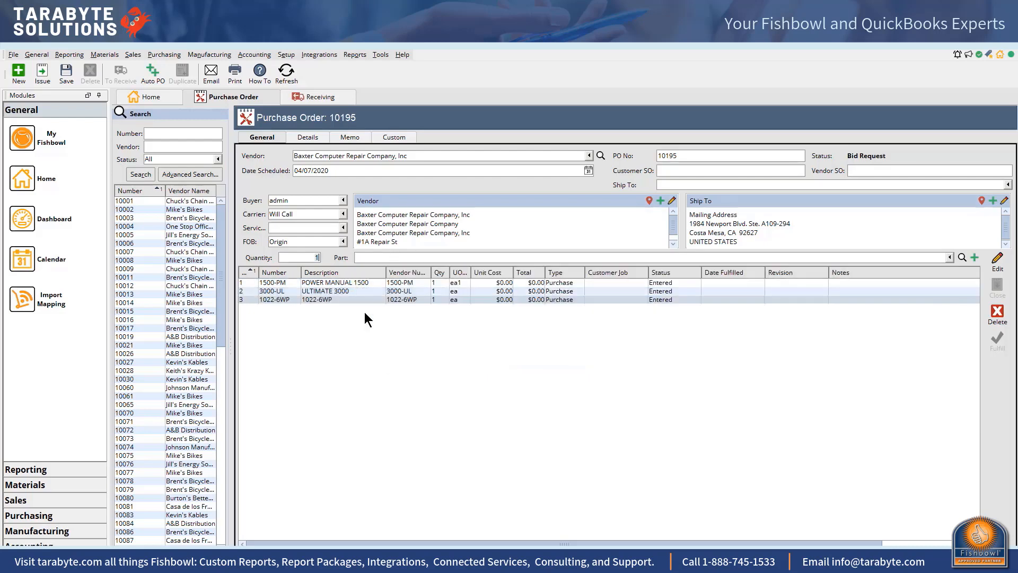
Set the line quantities to 50 for 1500-PM, 10 for 3000-UL and 20 for 1022-6WP
left_click(438, 282)
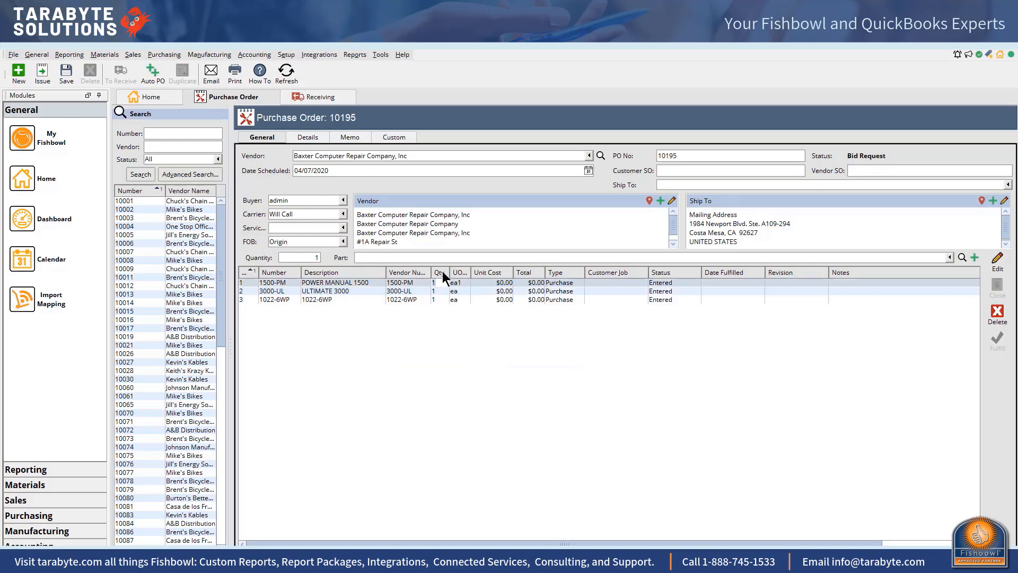
key("BackSpace")
type("50")
key("Return")
left_click(435, 291)
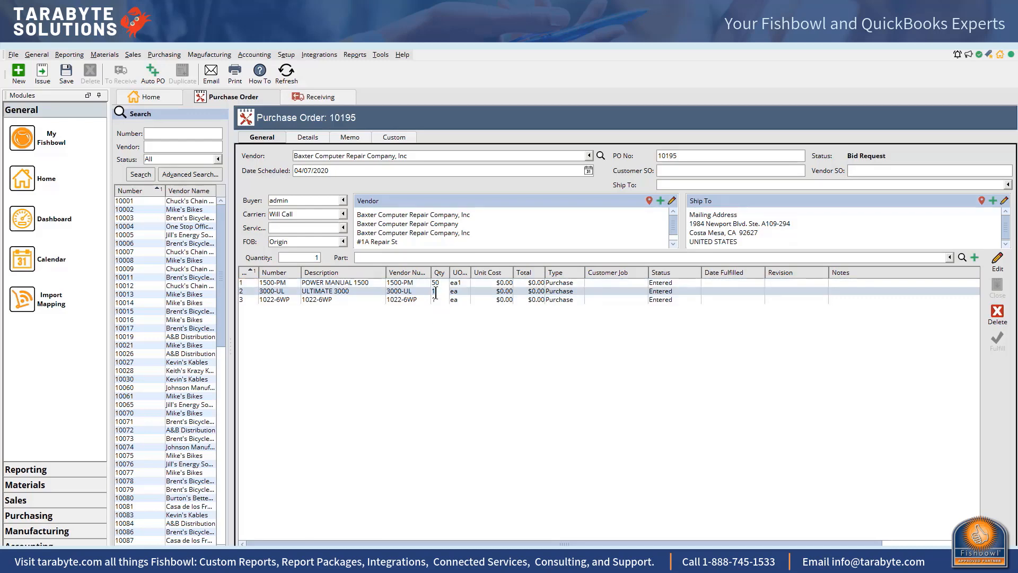
type("0")
left_click(441, 300)
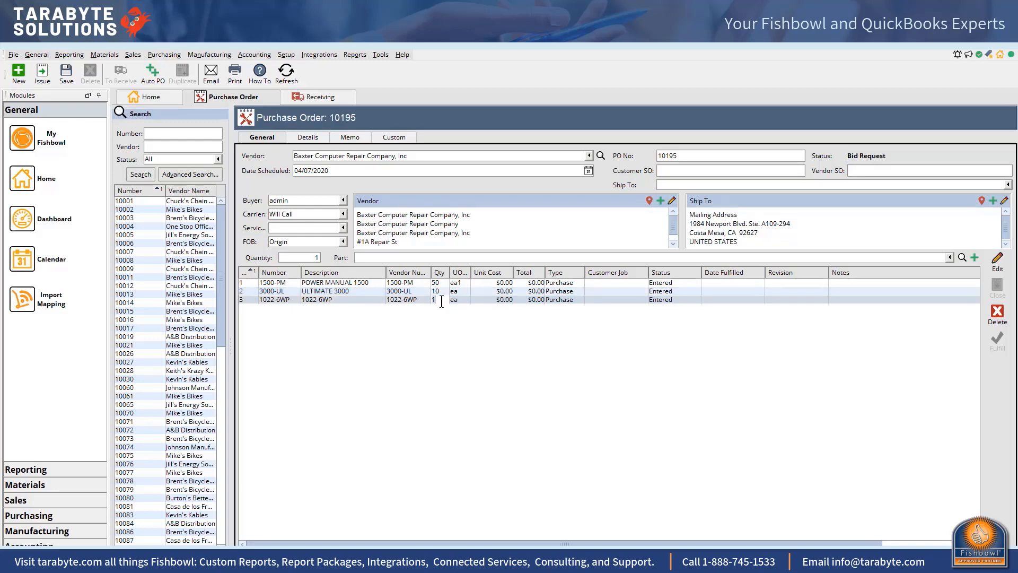
key("BackSpace")
type("20")
key("Return")
Set the unit costs to $5 for 1500-PM, $10 for 3000-UL and $20 for 1022-6WP
left_click(477, 282)
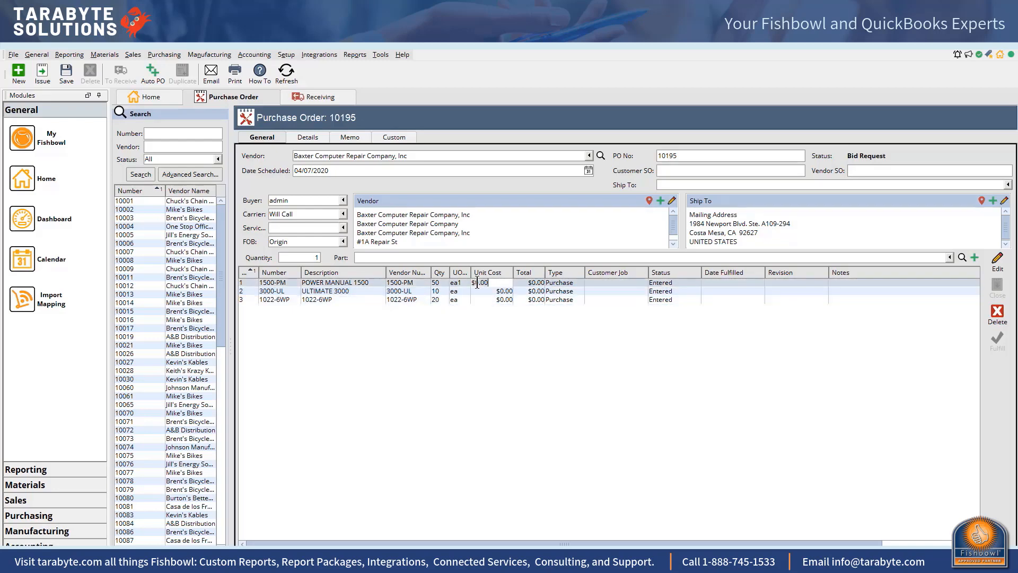
type("5")
key("Return")
left_click(477, 291)
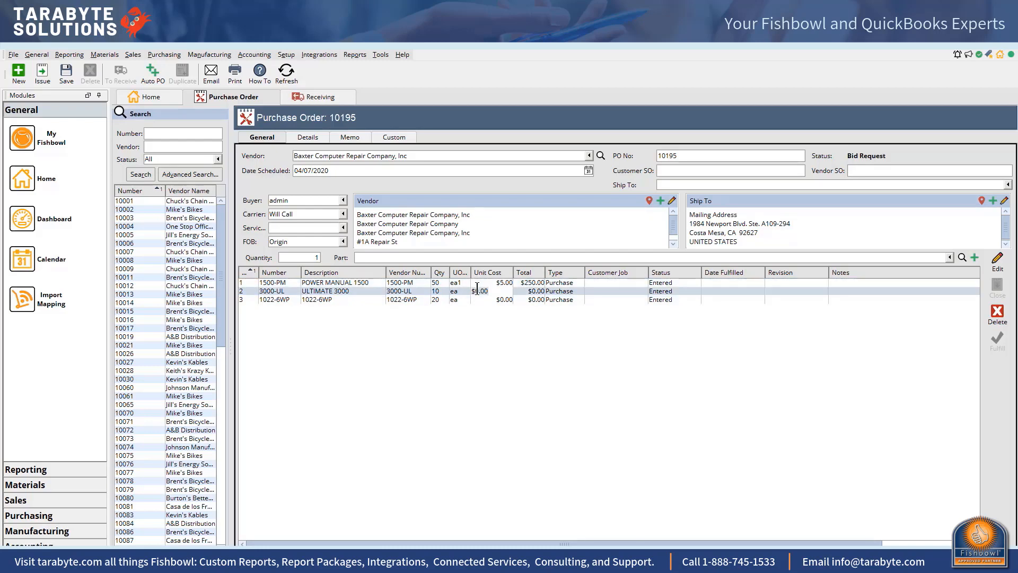
type("10")
key("Return")
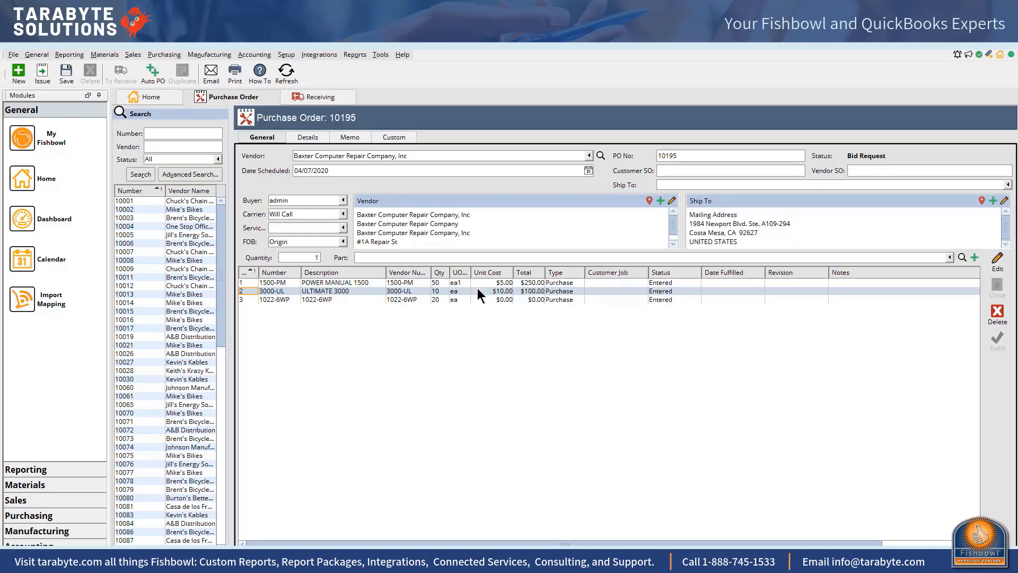
left_click(484, 299)
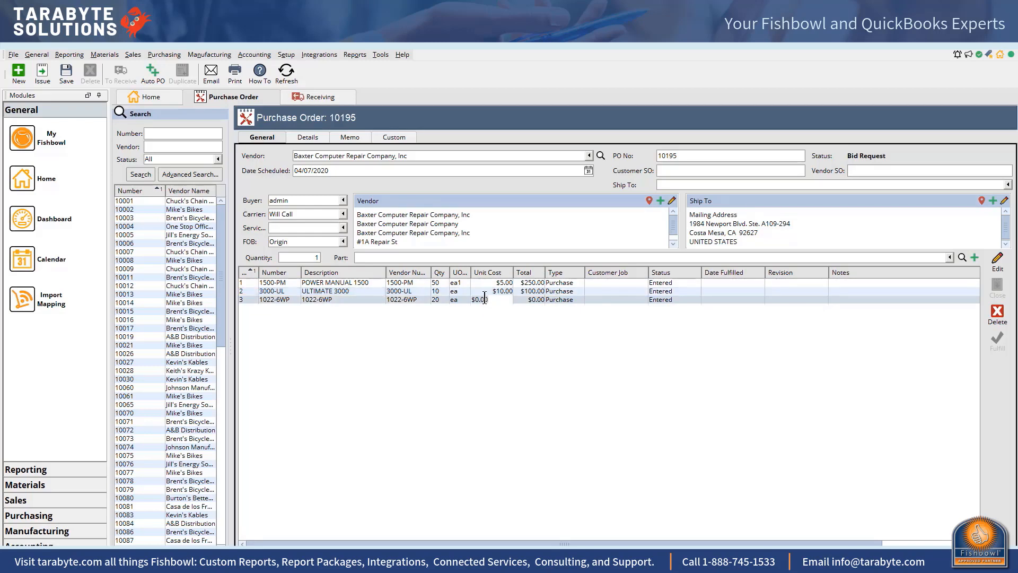
type("20")
key("Return")
Issue the purchase order and open it in the Receiving module
left_click(41, 77)
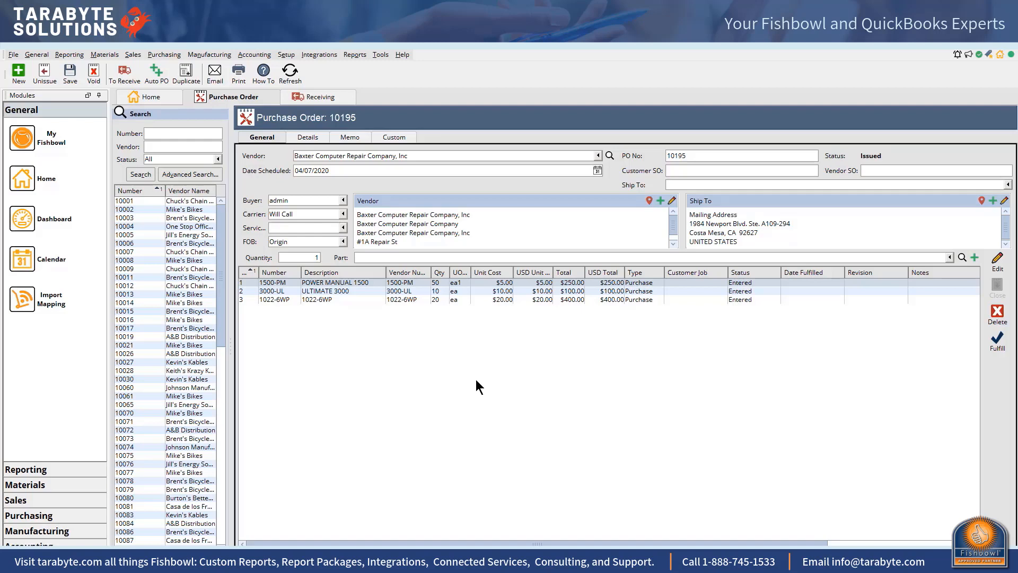
left_click(311, 97)
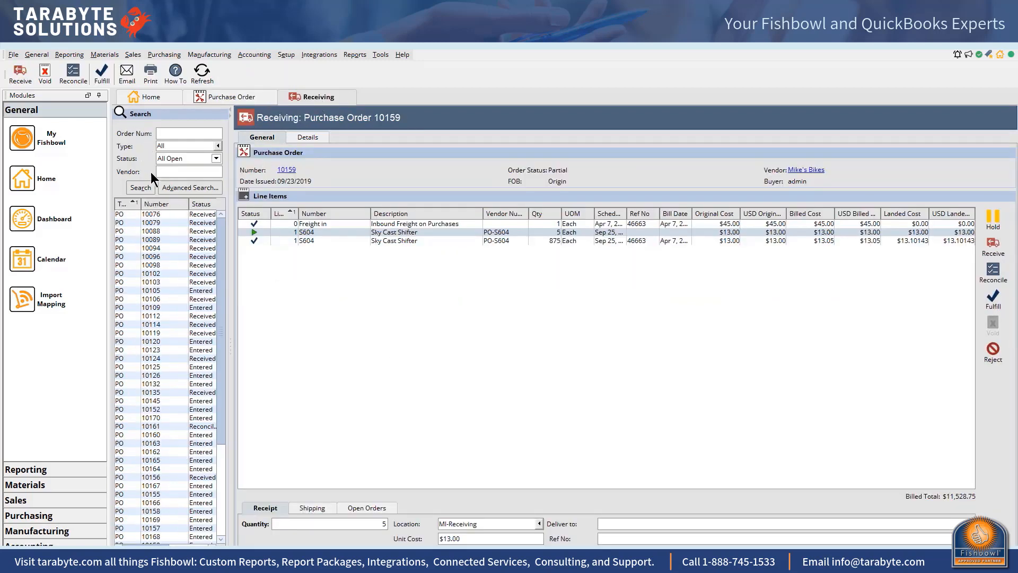
left_click(256, 97)
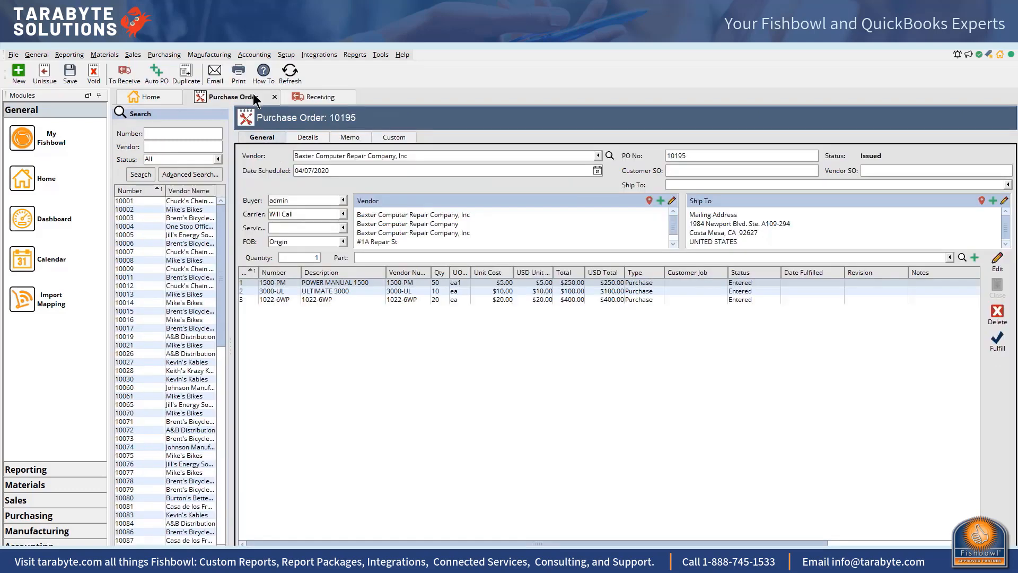
left_click(117, 71)
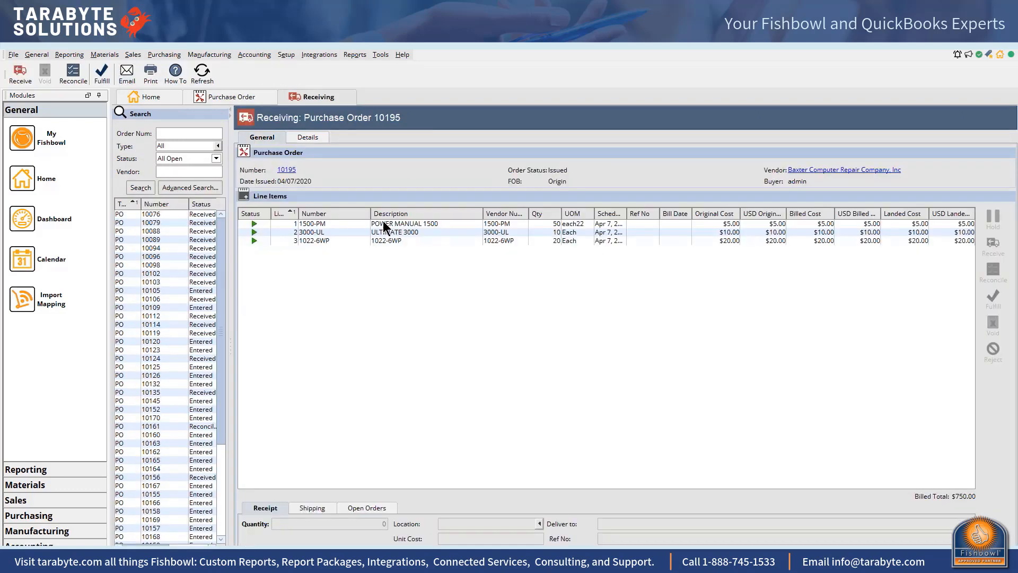
Receive 55 units of the POWER MANUAL 1500 line, accepting a quantity above the 50 ordered
left_click(500, 225)
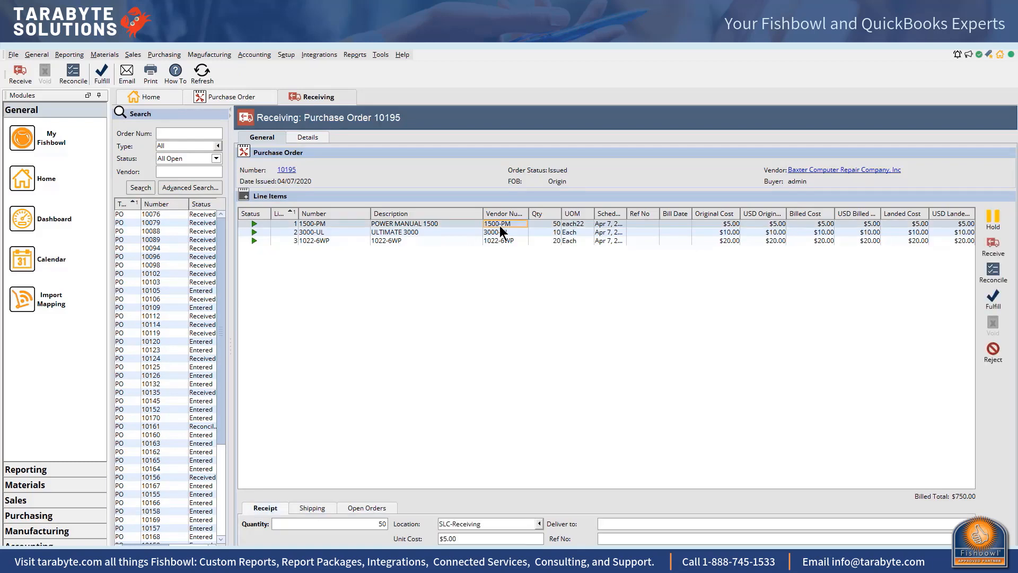
left_click(361, 526)
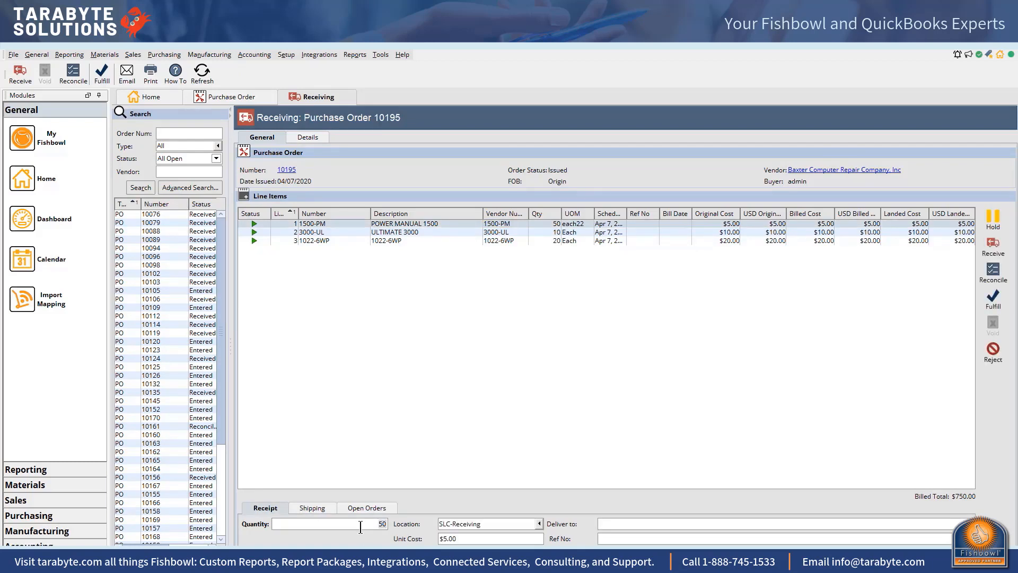
type("55")
key("Tab")
left_click(993, 247)
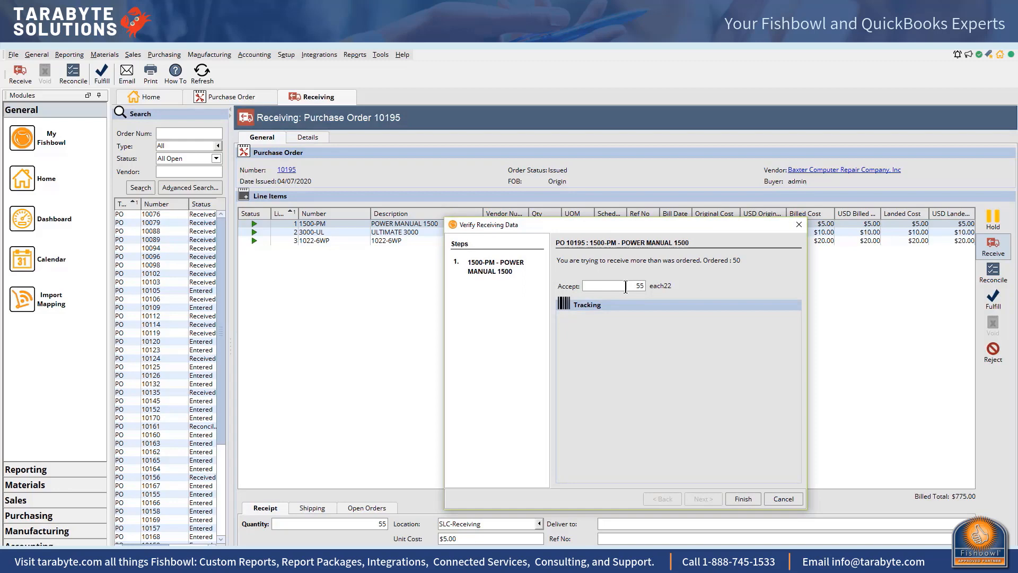
left_click(741, 498)
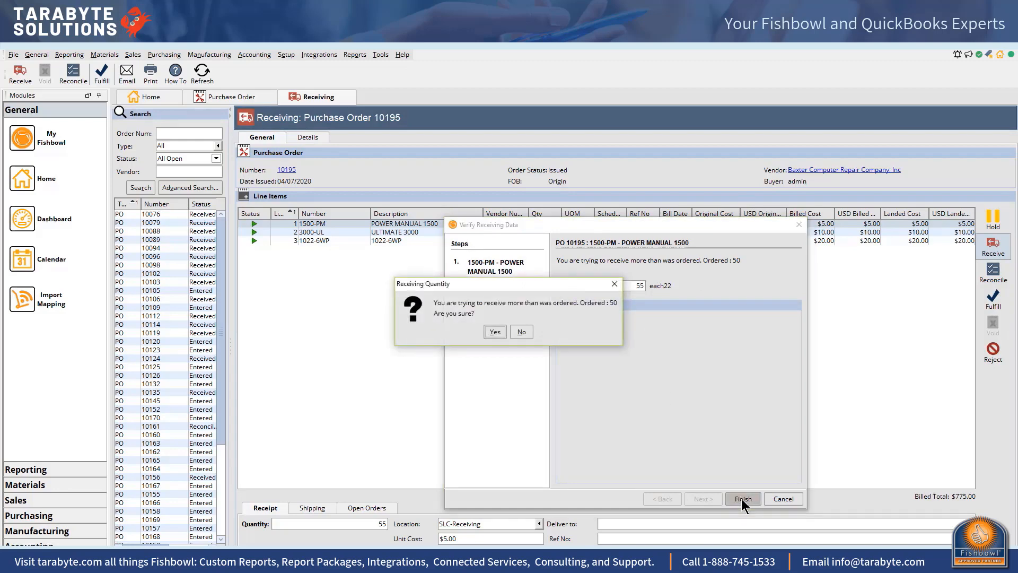
left_click(490, 332)
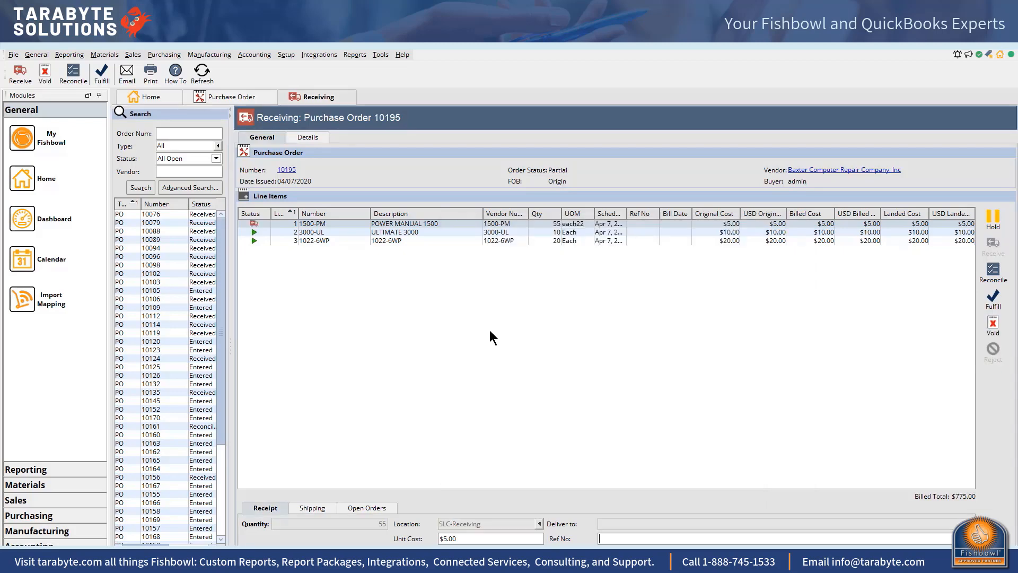
Receive 8 units of ULTIMATE 3000 and the full quantity of 1022-6WP
left_click(414, 235)
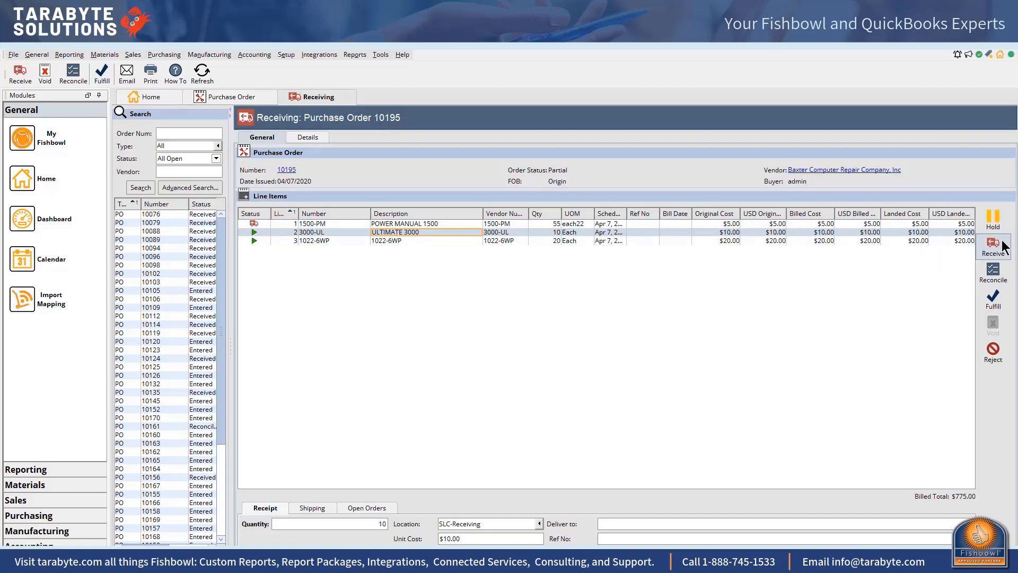
left_click(361, 528)
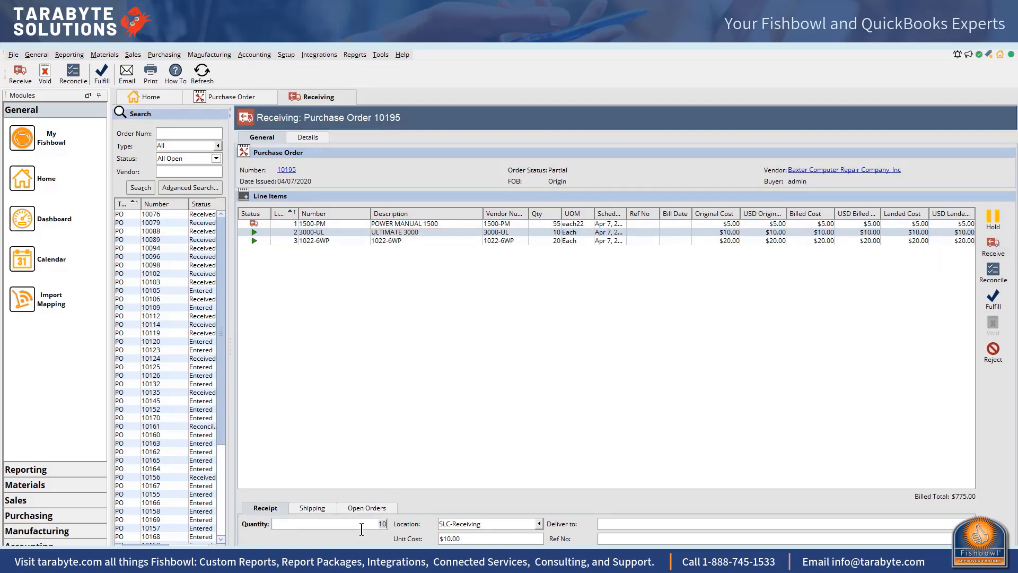
type("8")
left_click(440, 234)
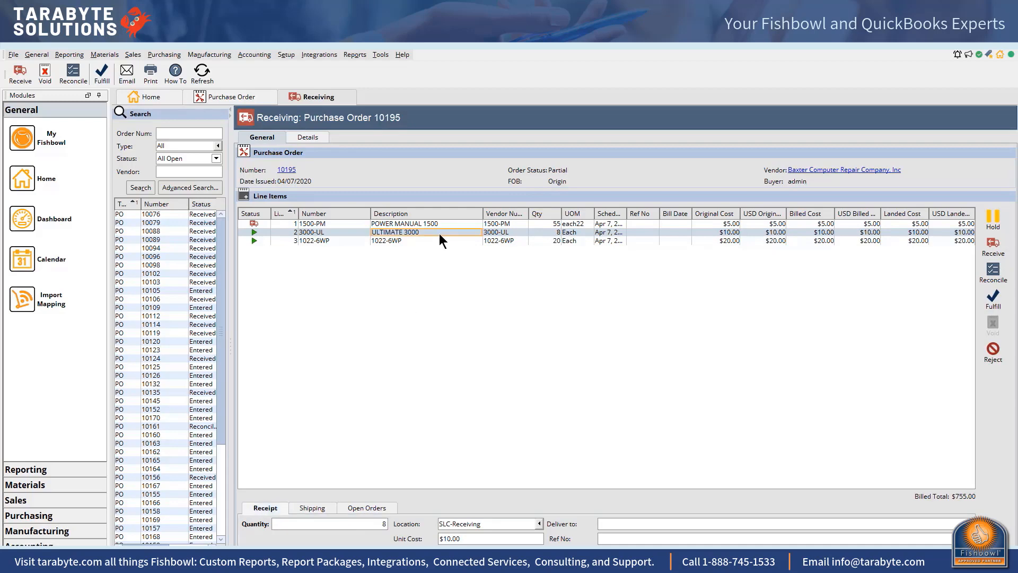
left_click(993, 245)
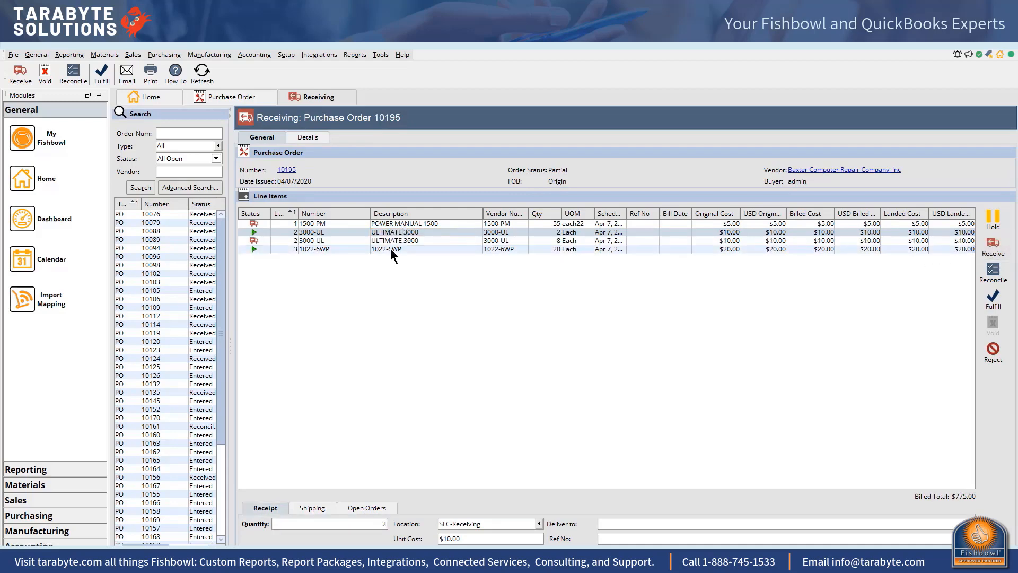
left_click(442, 251)
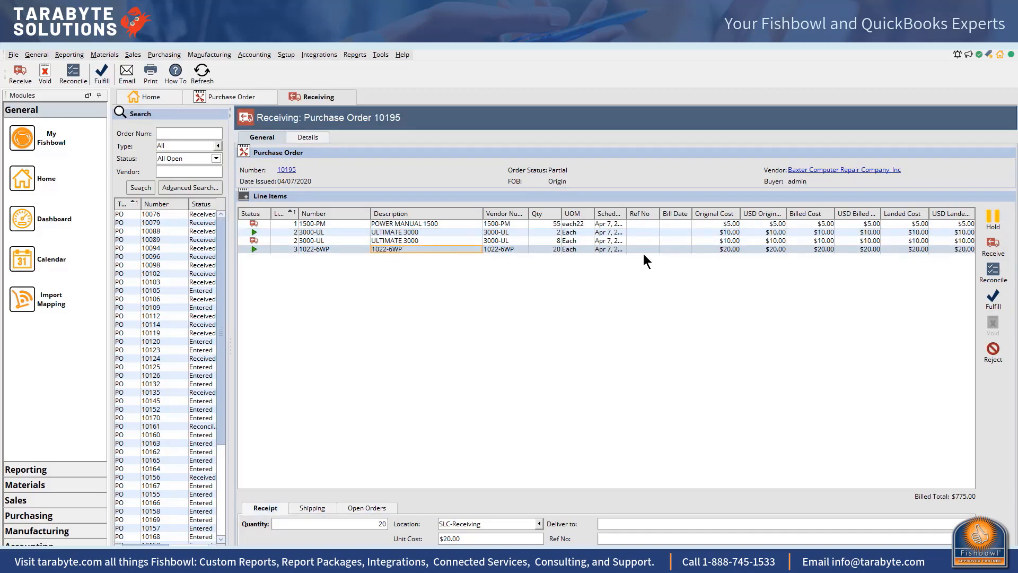
left_click(993, 245)
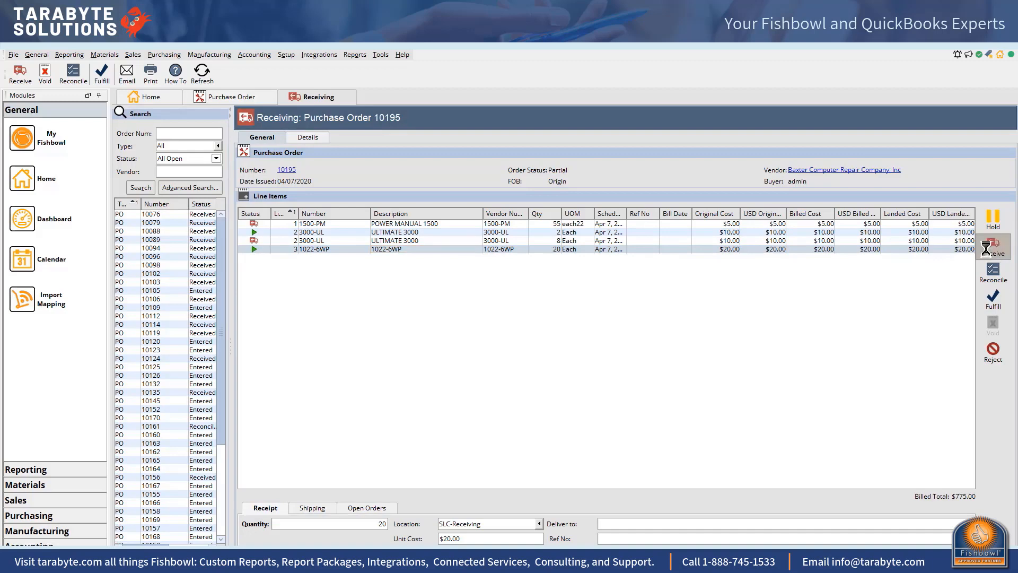
Start reconciling the order, excluding the unreceived 3000-UL line of quantity 2
left_click(499, 234)
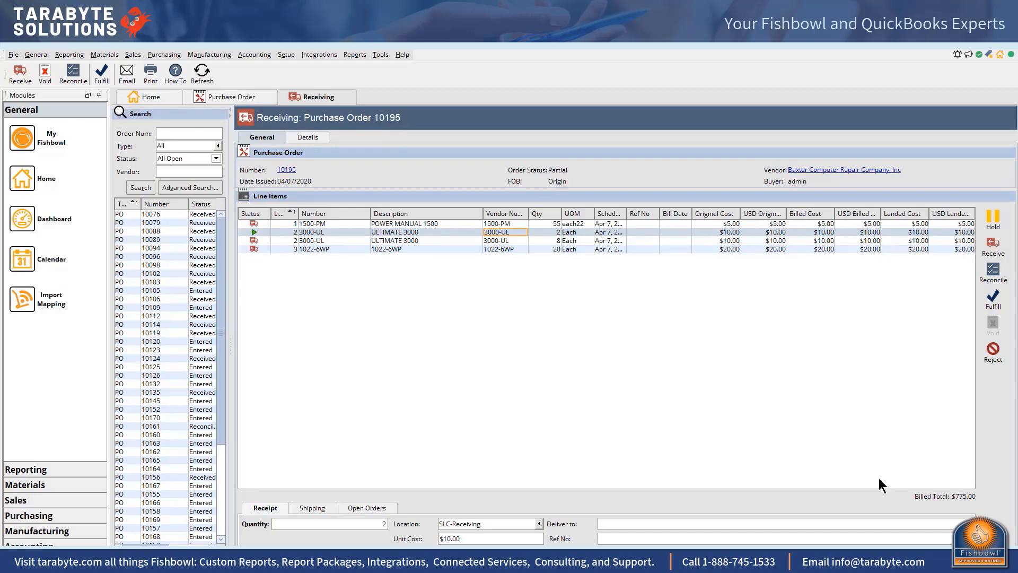
left_click(605, 522)
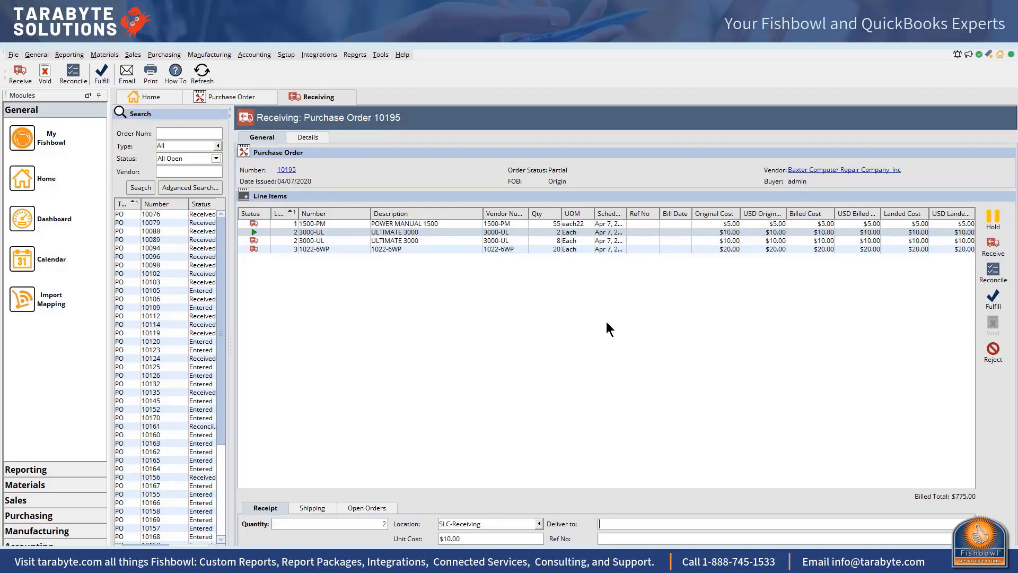
left_click(75, 73)
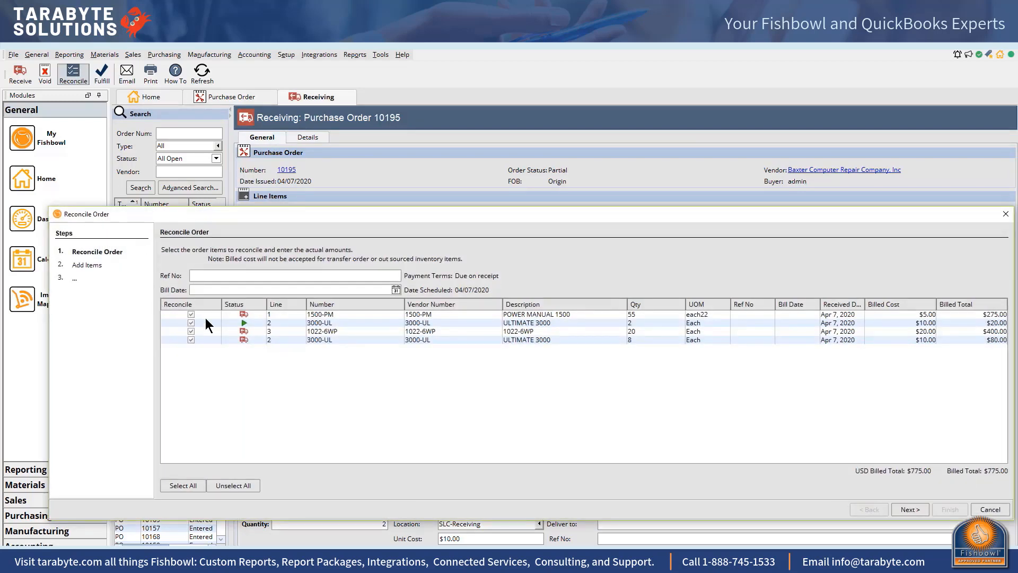
left_click(189, 322)
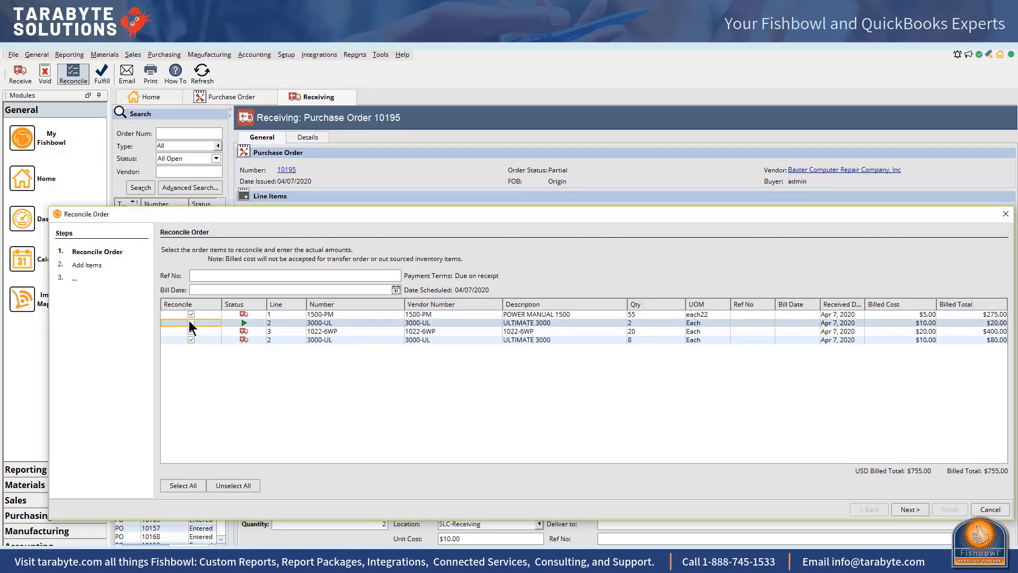
Enter "Vendor Bill no" as the reconciliation's reference number
left_click(202, 274)
type("12345")
double_click(232, 272)
key("BackSpace")
type("Vebd")
key("BackSpace")
key("BackSpace")
type("nde")
type("or Bi")
type("ll no")
Set the bill date to 04/07/2020
left_click(221, 290)
left_click(397, 290)
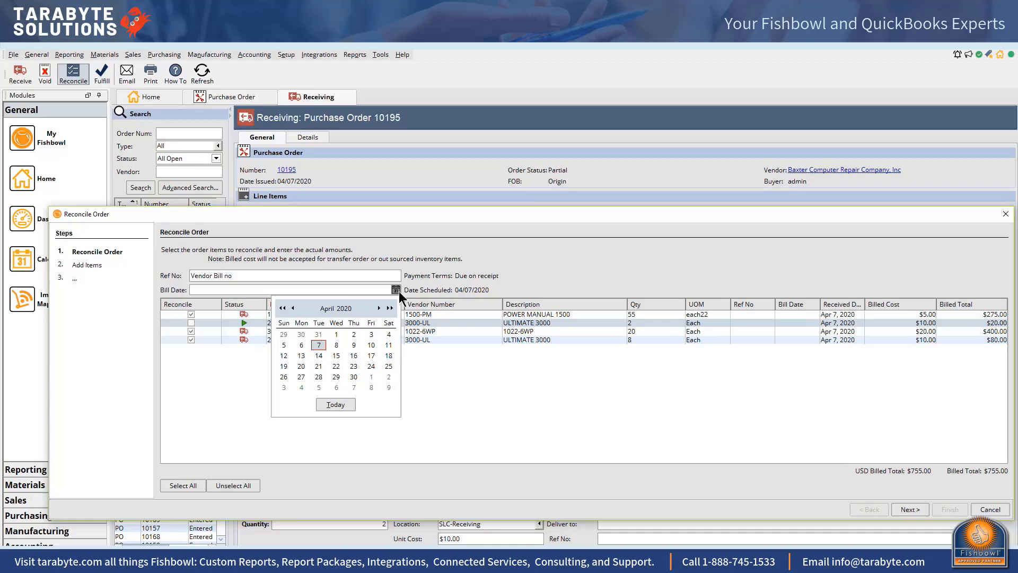
left_click(319, 345)
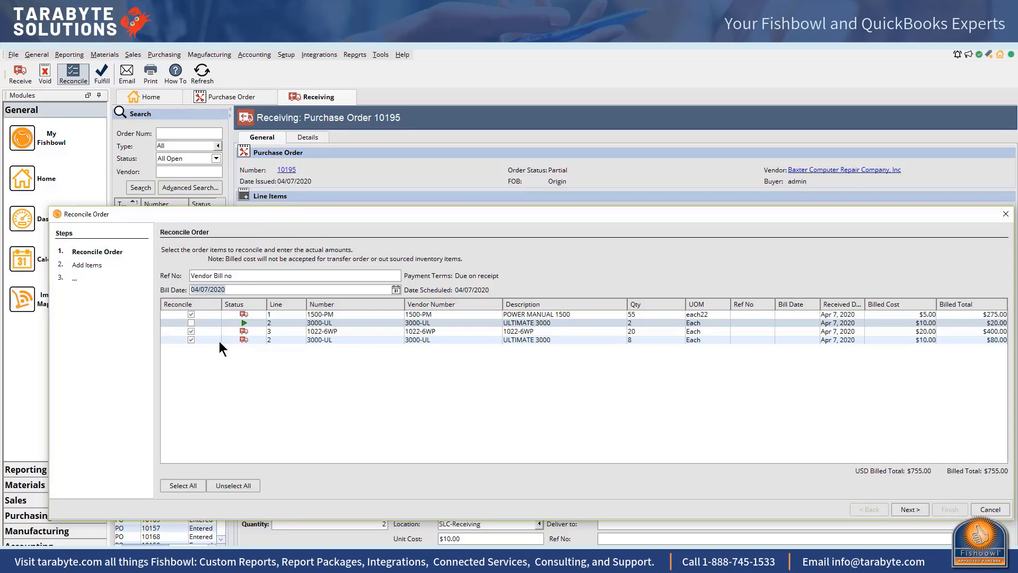
Set the billed cost of the 1022-6WP line to $20.25
double_click(887, 331)
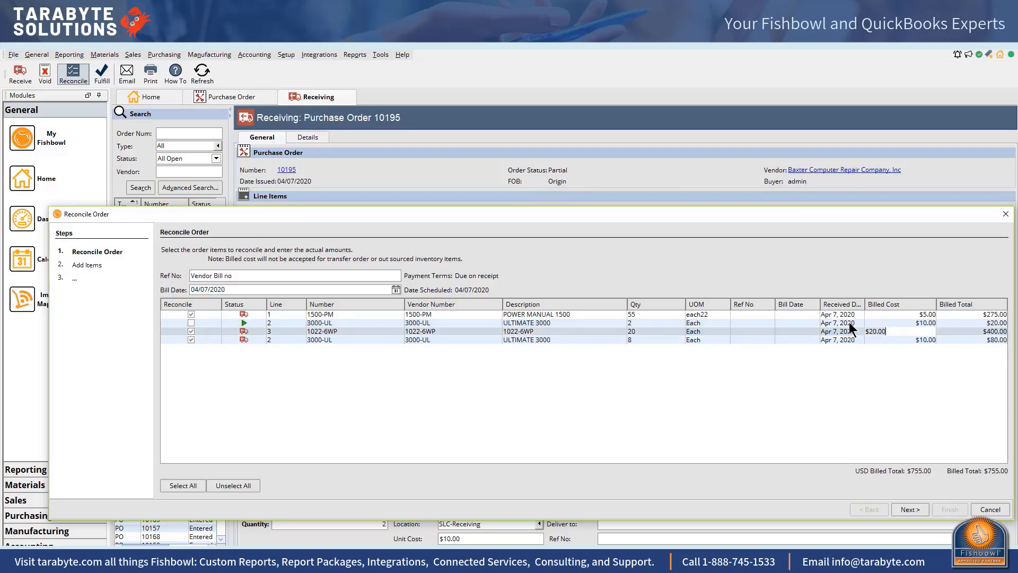
type("20.25")
key("Return")
Set the billed cost of the received 3000-UL line of quantity 8 to $9.99
left_click(893, 339)
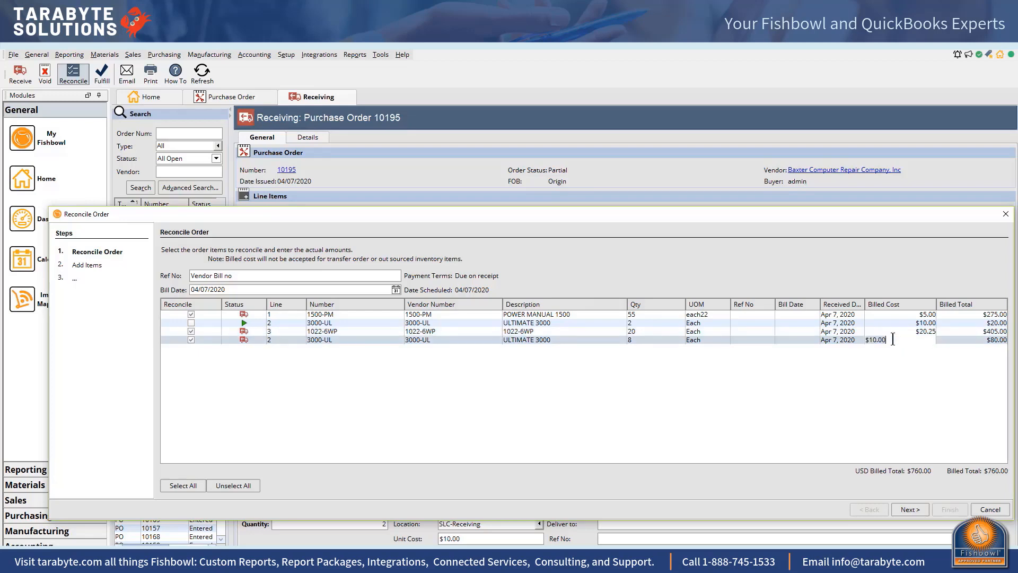
key("BackSpace")
key("BackSpace")
key("BackSpace")
key("BackSpace")
key("BackSpace")
key("BackSpace")
type("9.99")
key("Return")
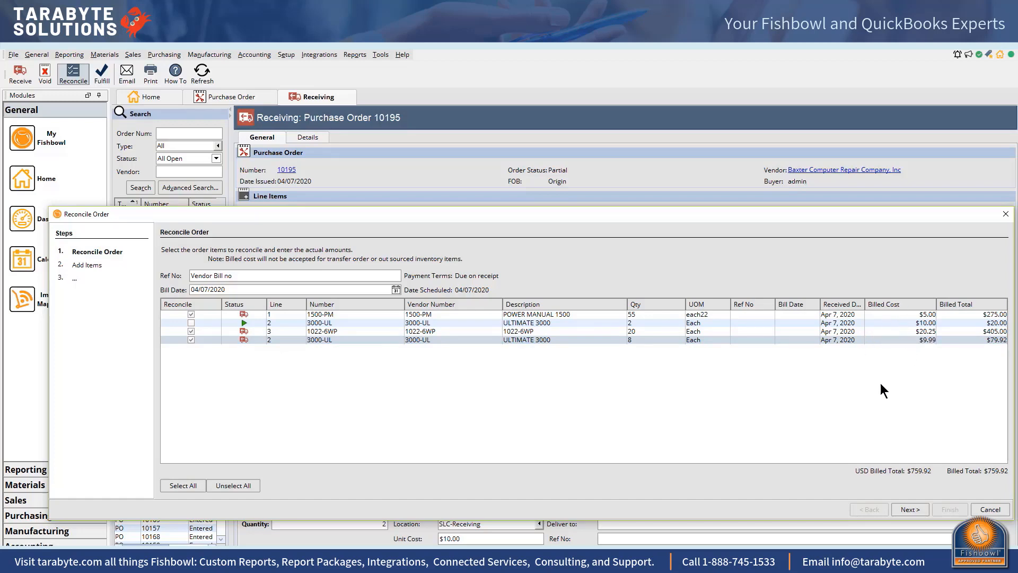
Add a Freight in item, quantity 1 at a unit cost of $5.00, to the vendor bill
left_click(905, 509)
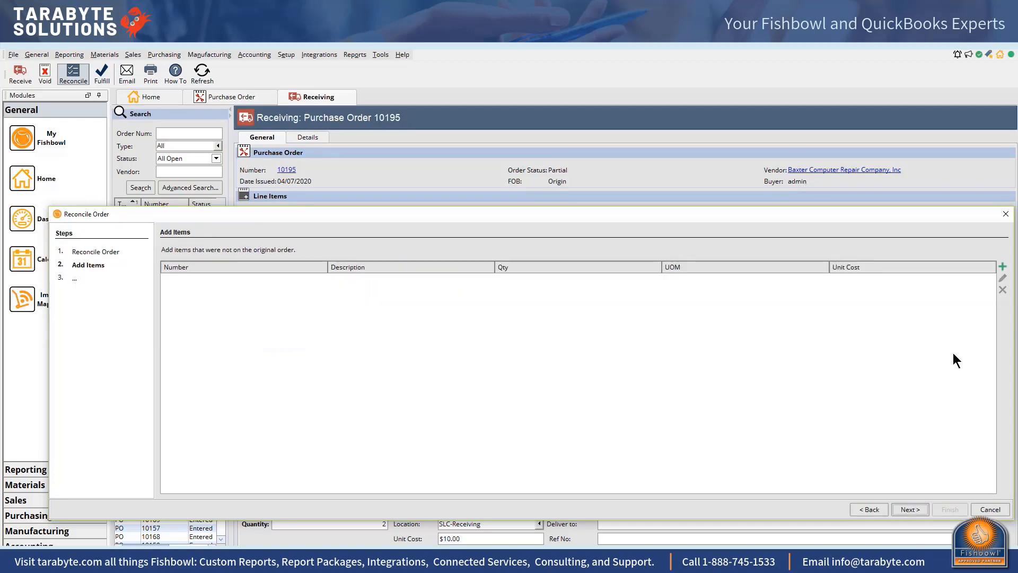
left_click(1002, 266)
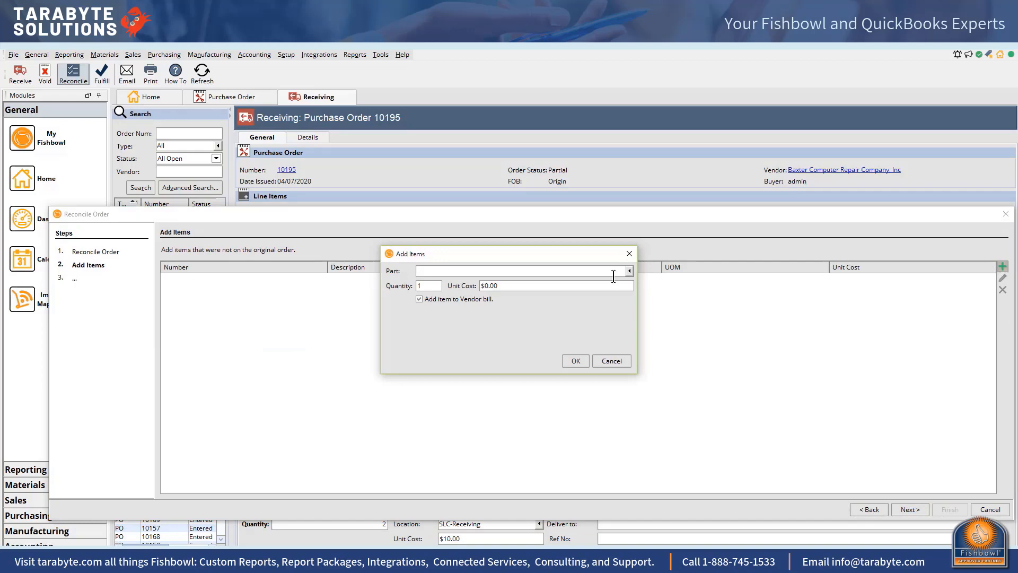
left_click(535, 272)
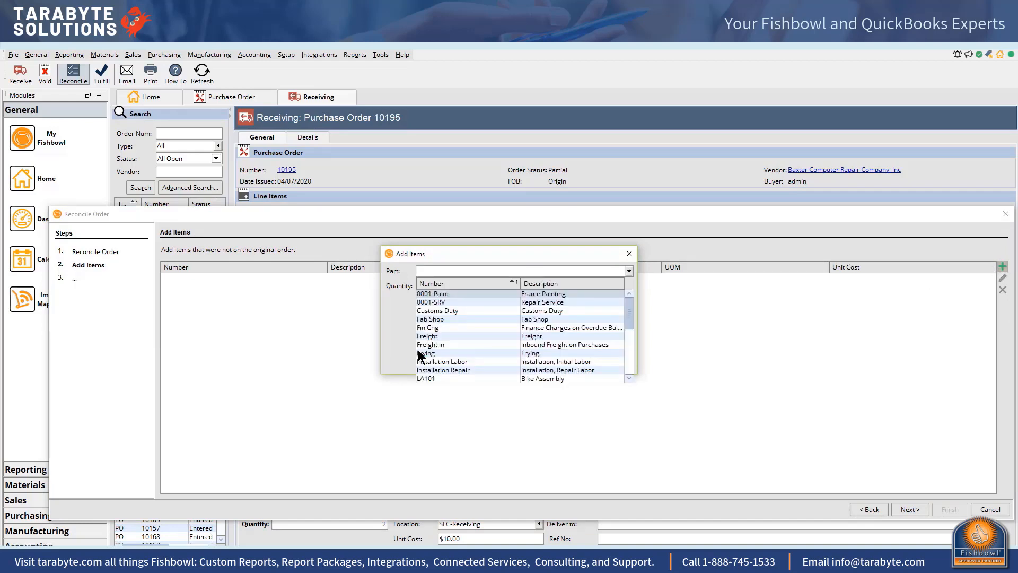
left_click(432, 343)
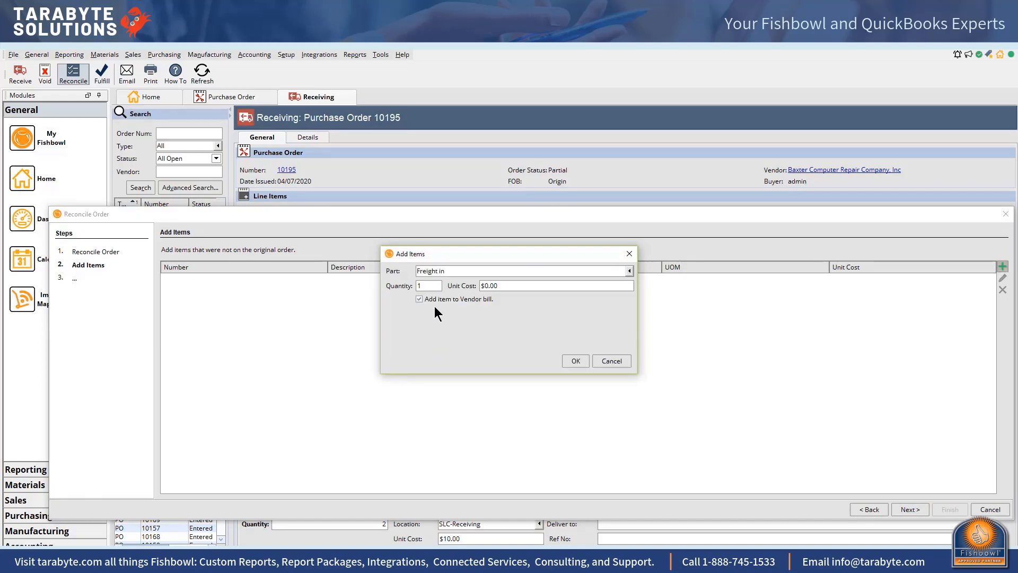
left_click(504, 285)
left_click(568, 360)
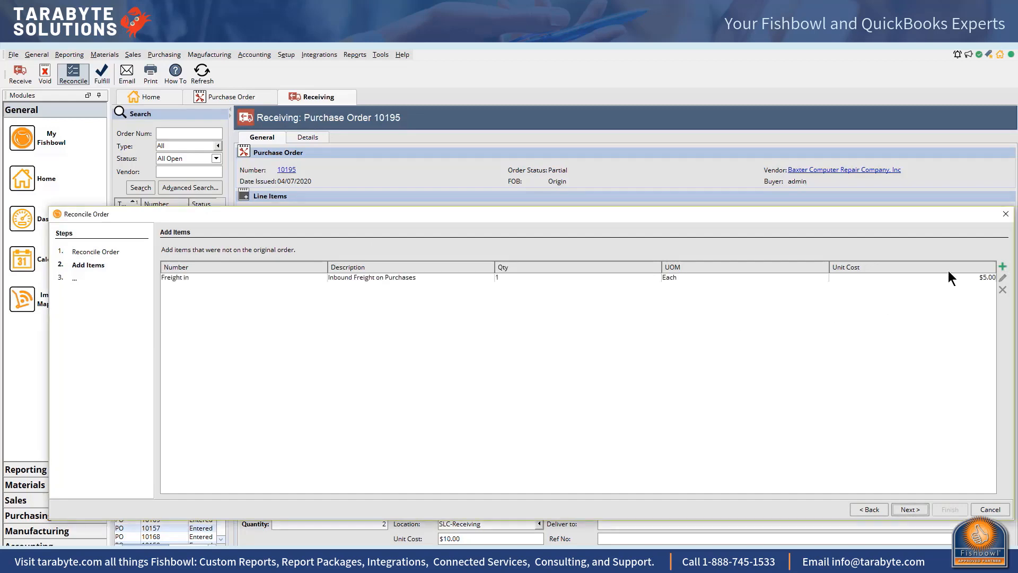
left_click(1002, 267)
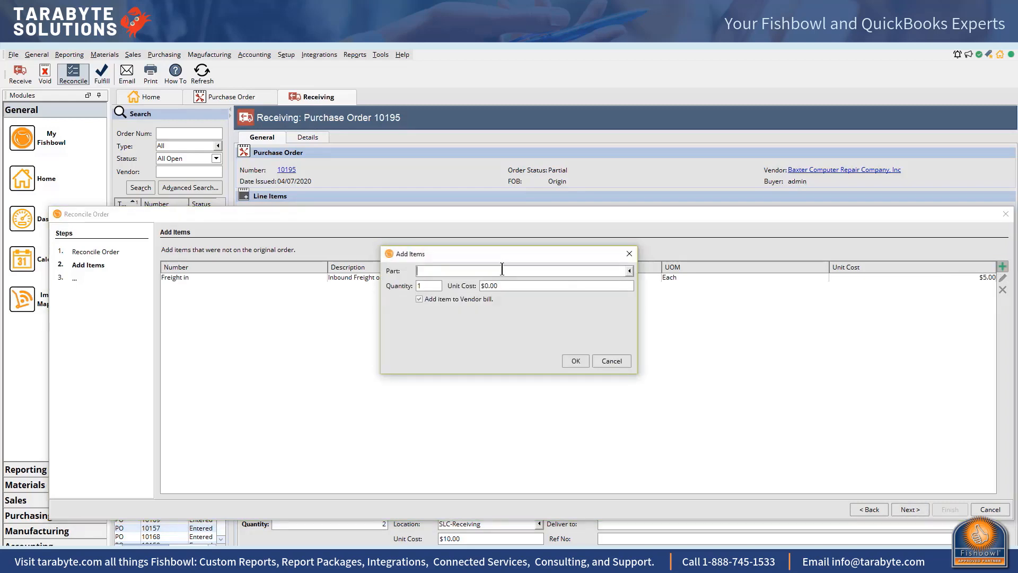
type("se")
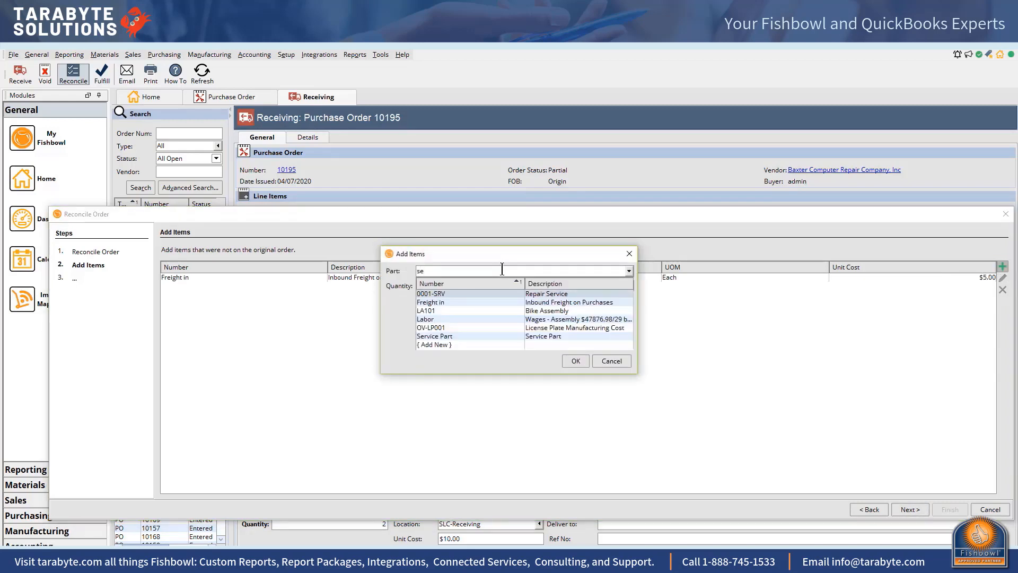
type("t")
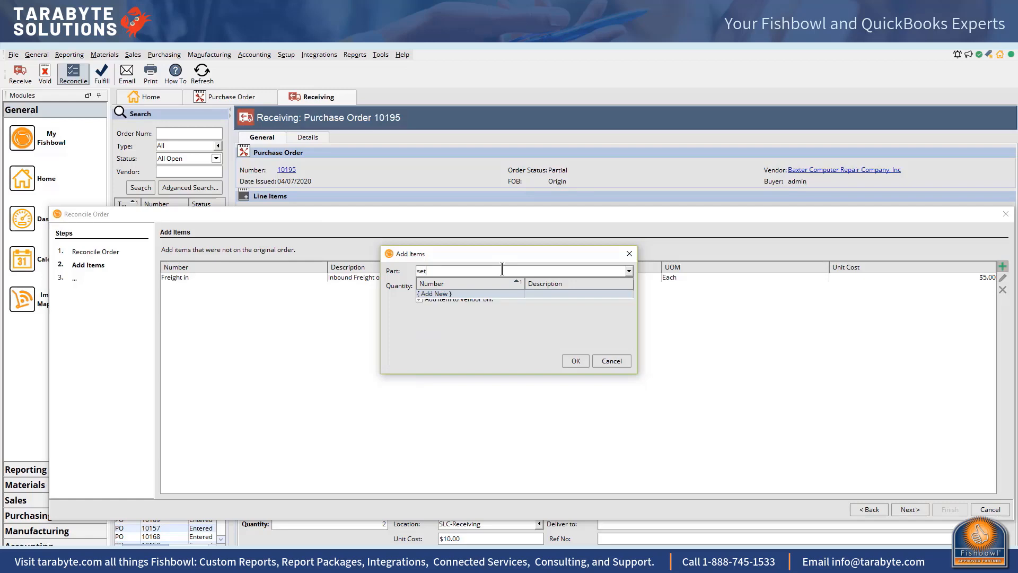
key("BackSpace")
key("BackSpace")
key("BackSpace")
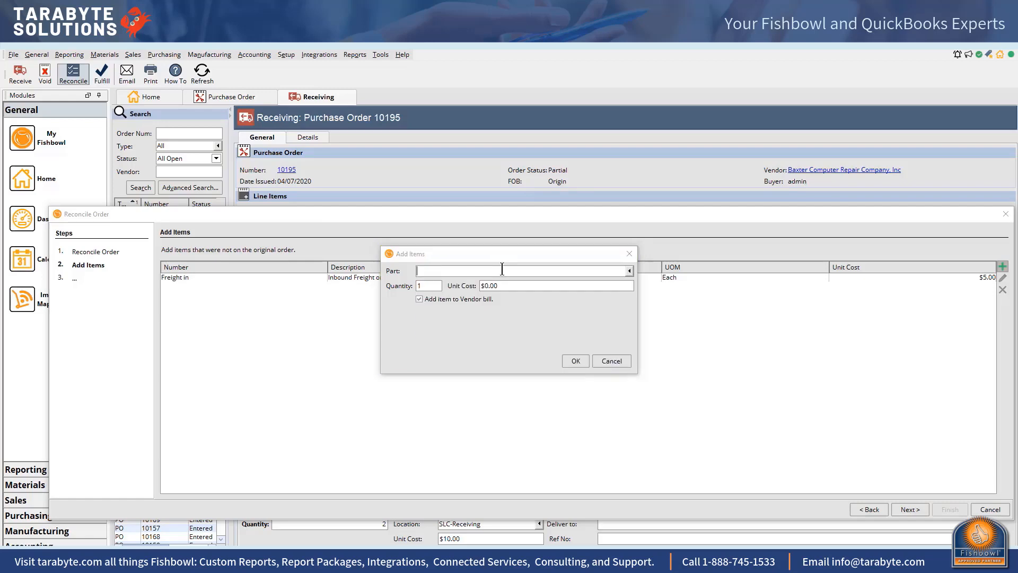
left_click(611, 361)
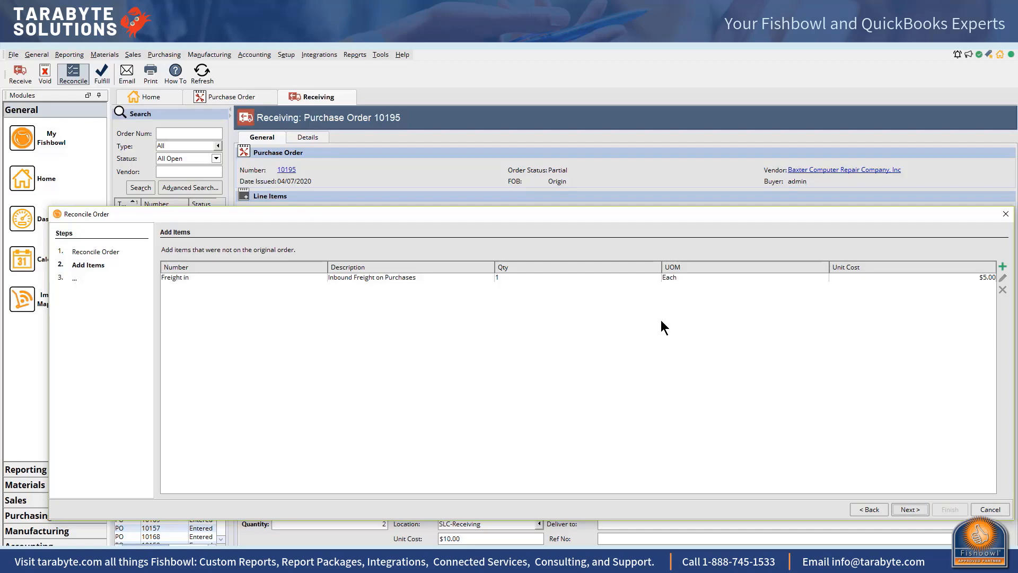
Accept the added freight item and proceed to its landed cost calculation
left_click(647, 278)
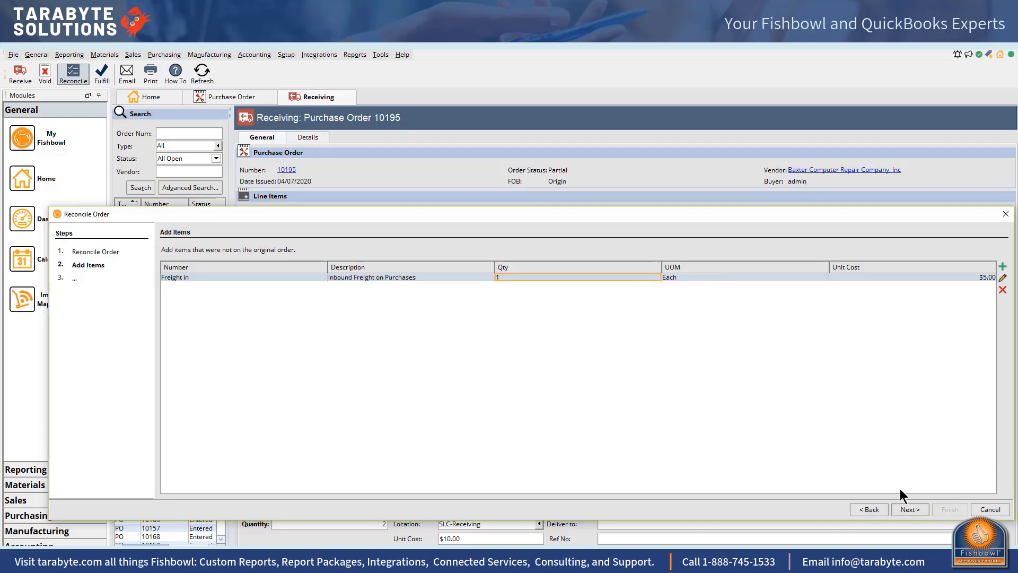
left_click(907, 508)
left_click(906, 508)
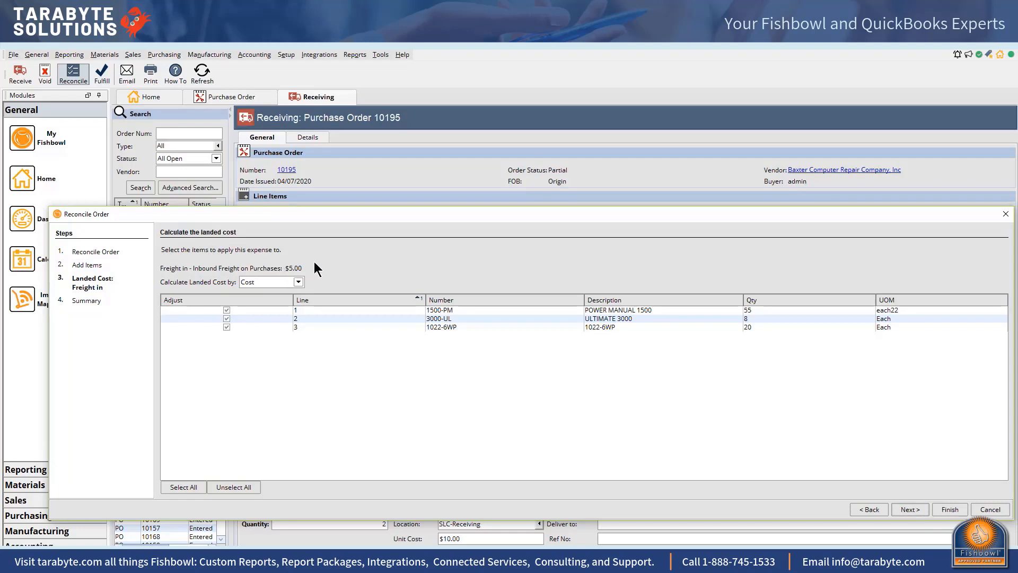
Try the Do not calculate, Quantity and Size methods for the freight's landed cost, and return to Cost
left_click(299, 282)
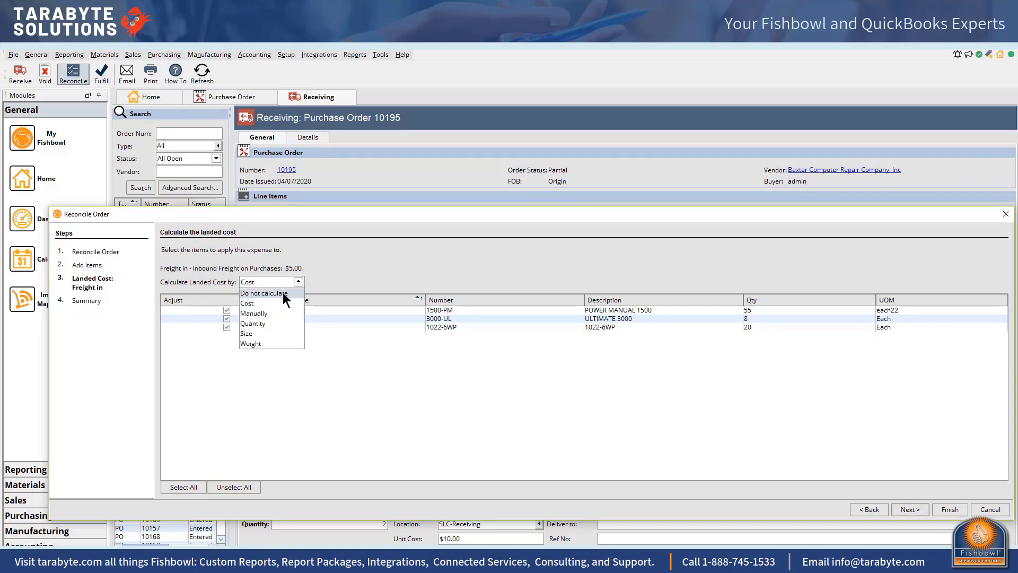
left_click(282, 292)
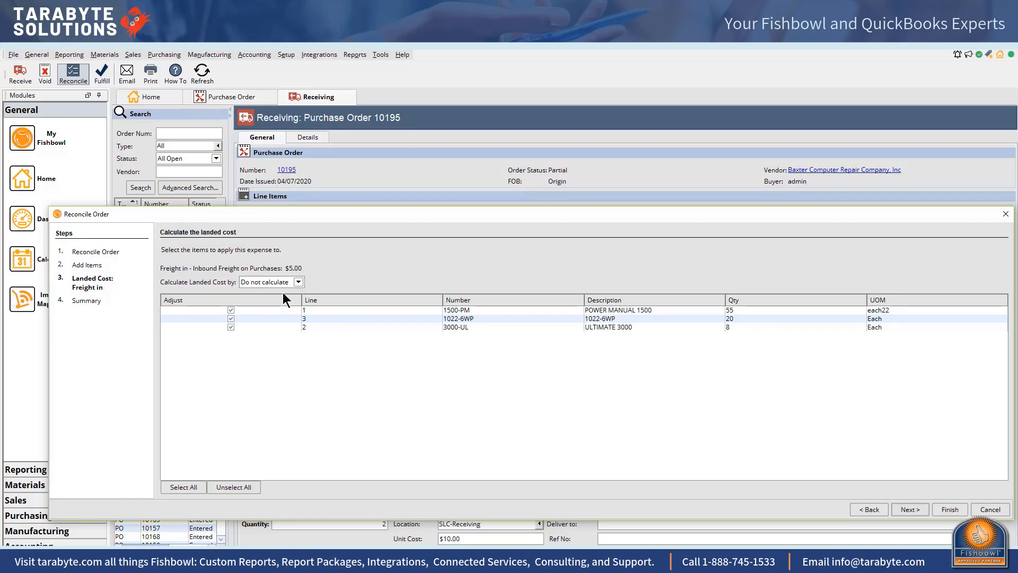
left_click(299, 282)
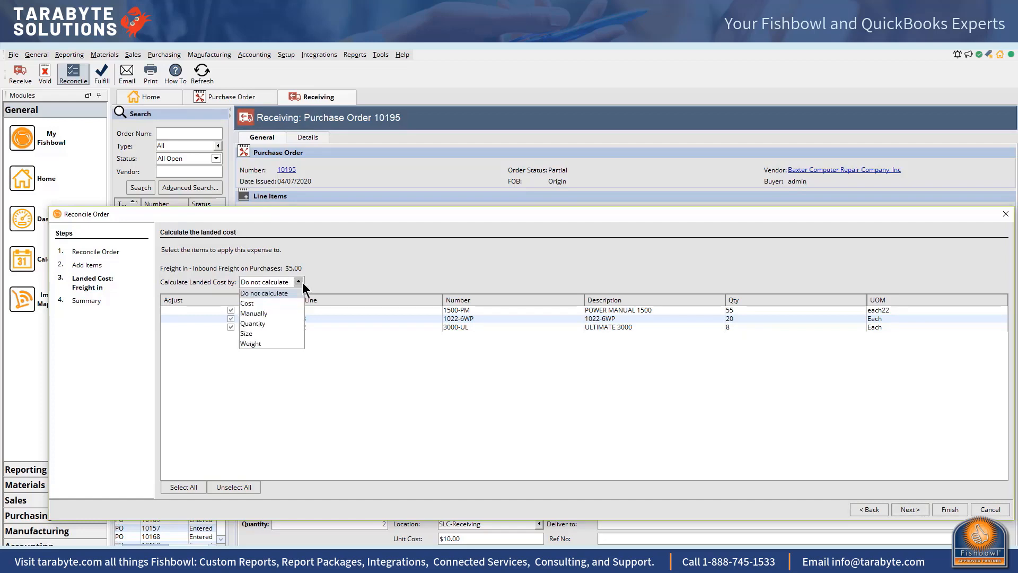
left_click(267, 319)
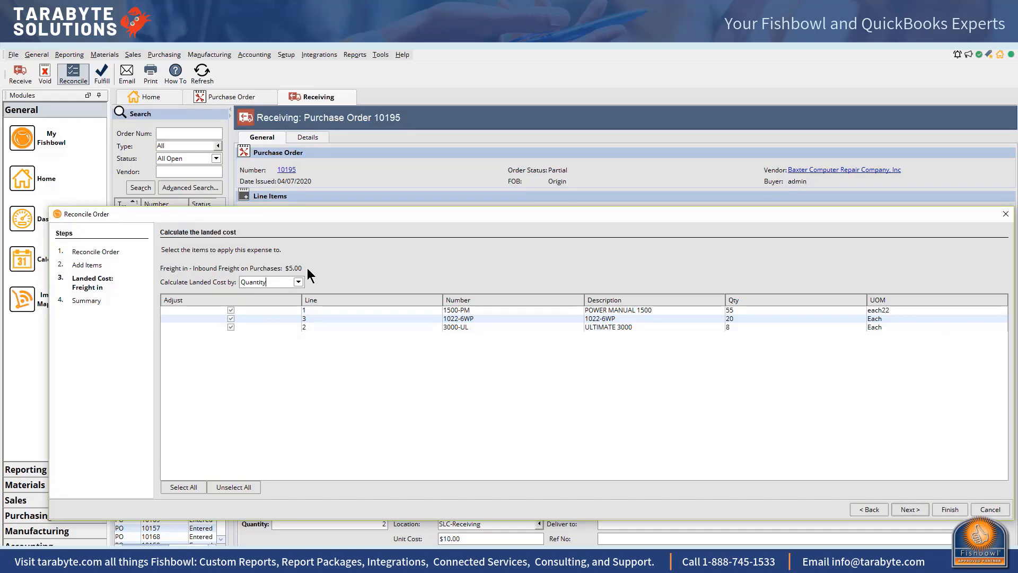
left_click(299, 281)
left_click(262, 332)
left_click(298, 281)
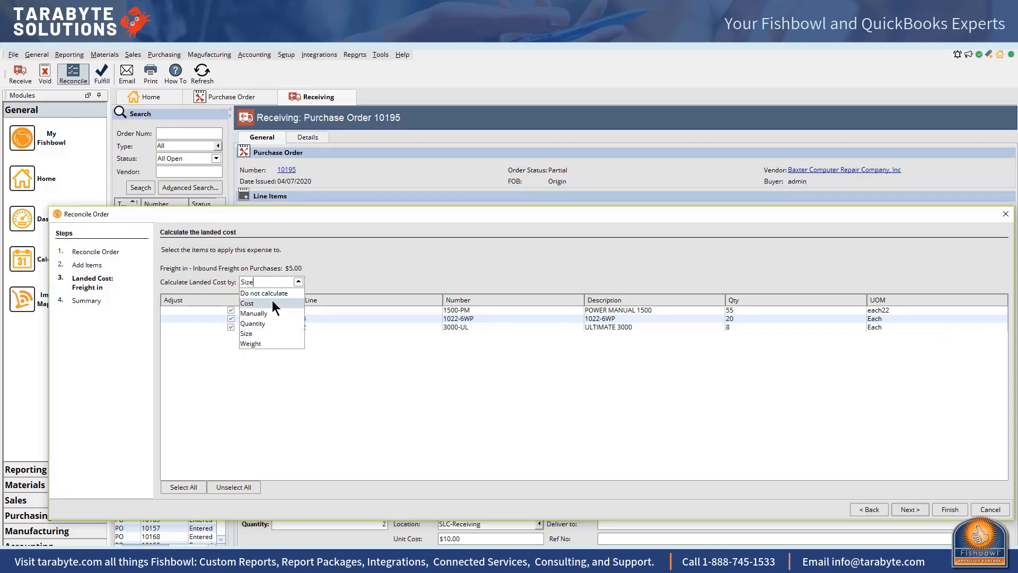
left_click(272, 300)
left_click(298, 282)
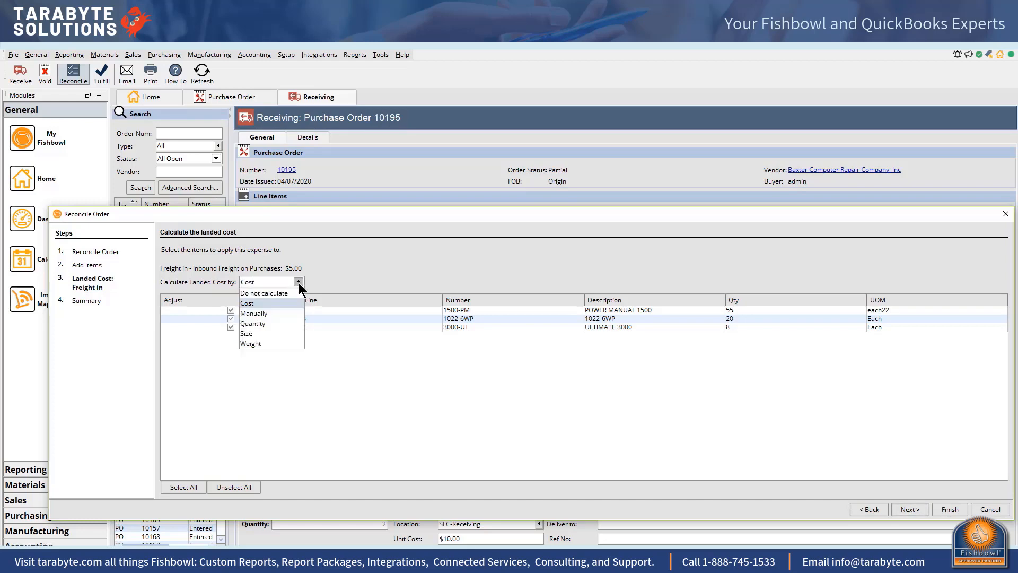
left_click(278, 302)
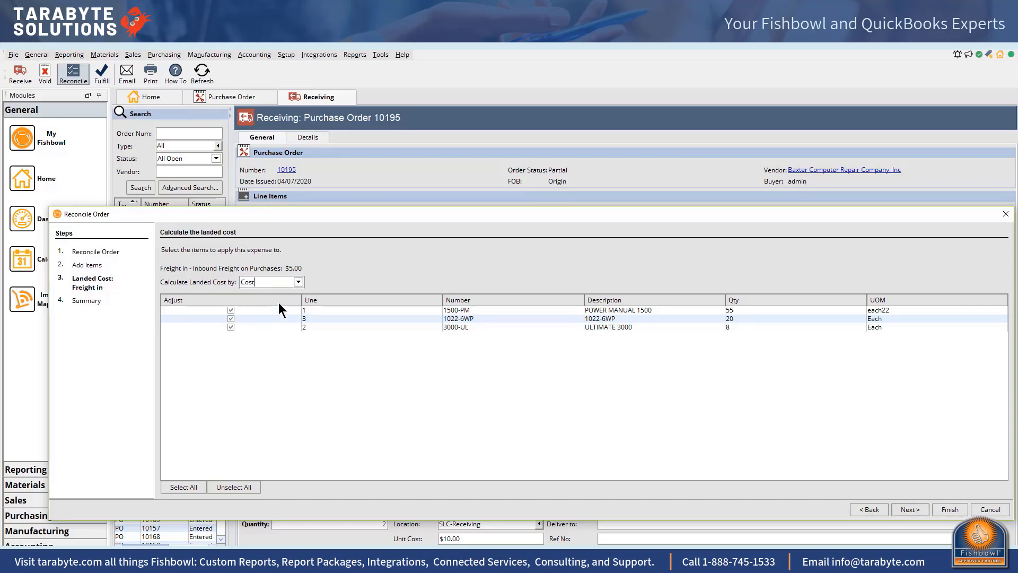
Apply the freight cost to all three received items and finish the reconciliation from its summary
left_click(905, 508)
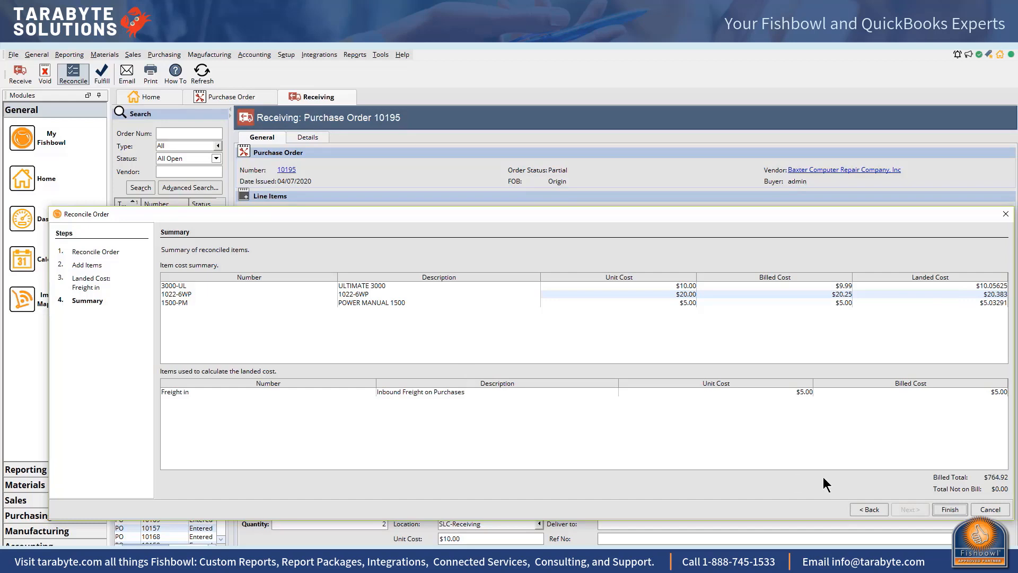
left_click(949, 509)
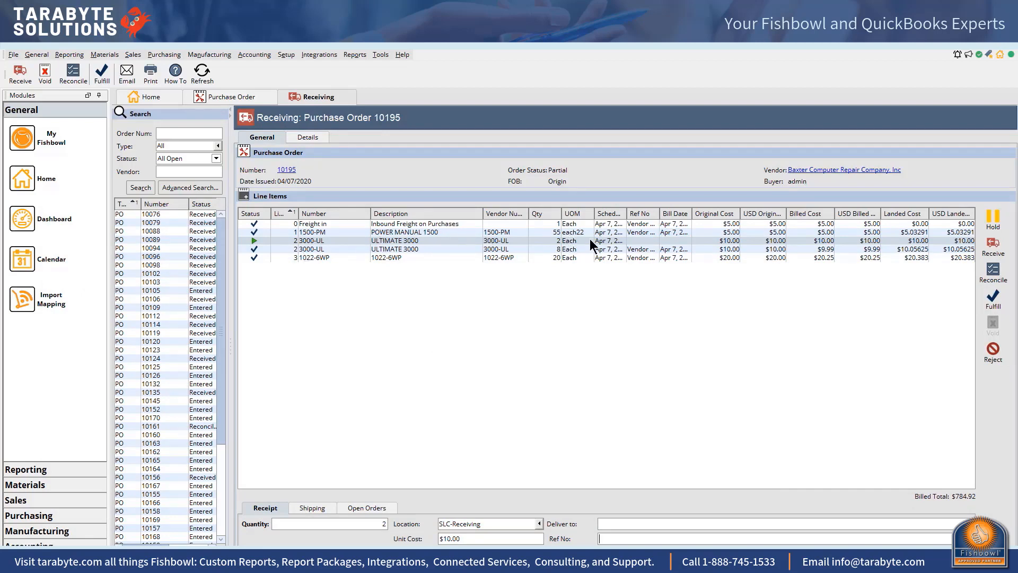
Close short the partially received purchase order in the Purchase Order module
left_click(218, 97)
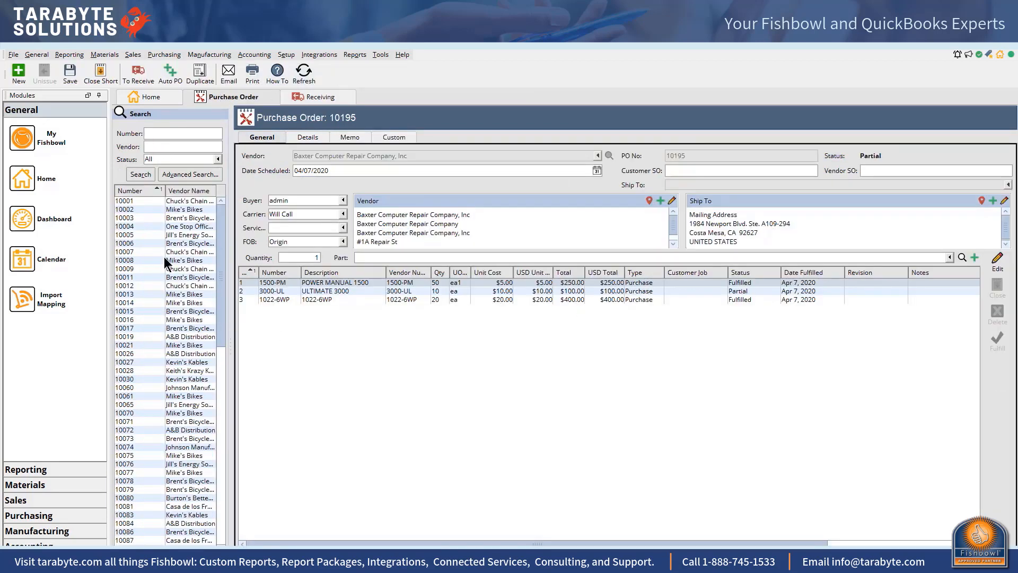
left_click(97, 74)
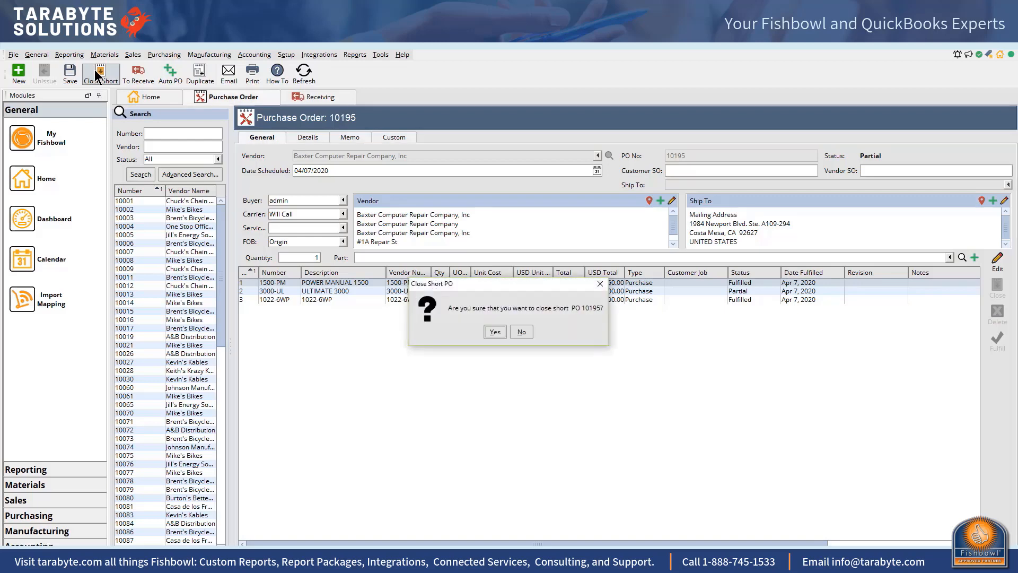
left_click(492, 334)
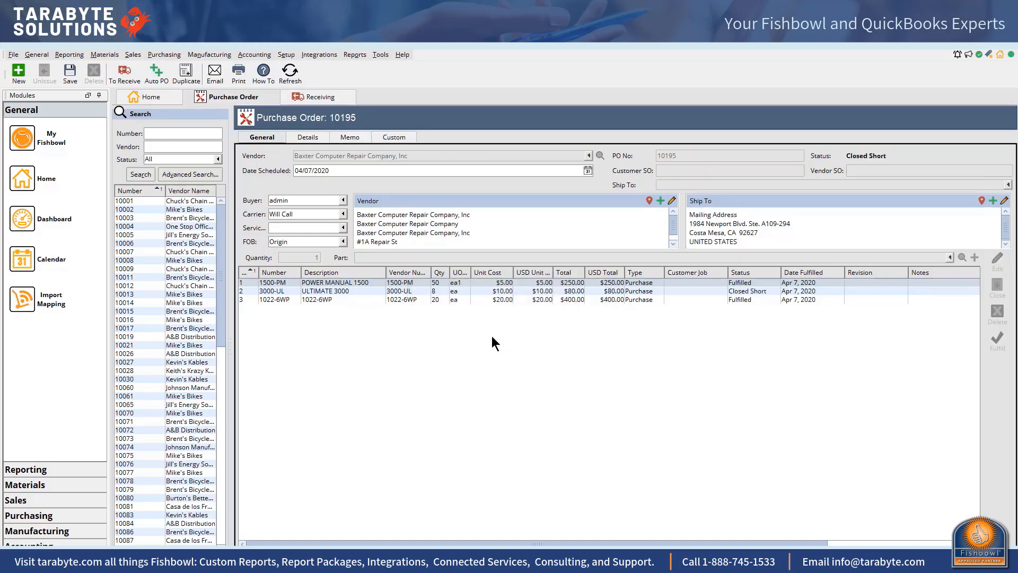